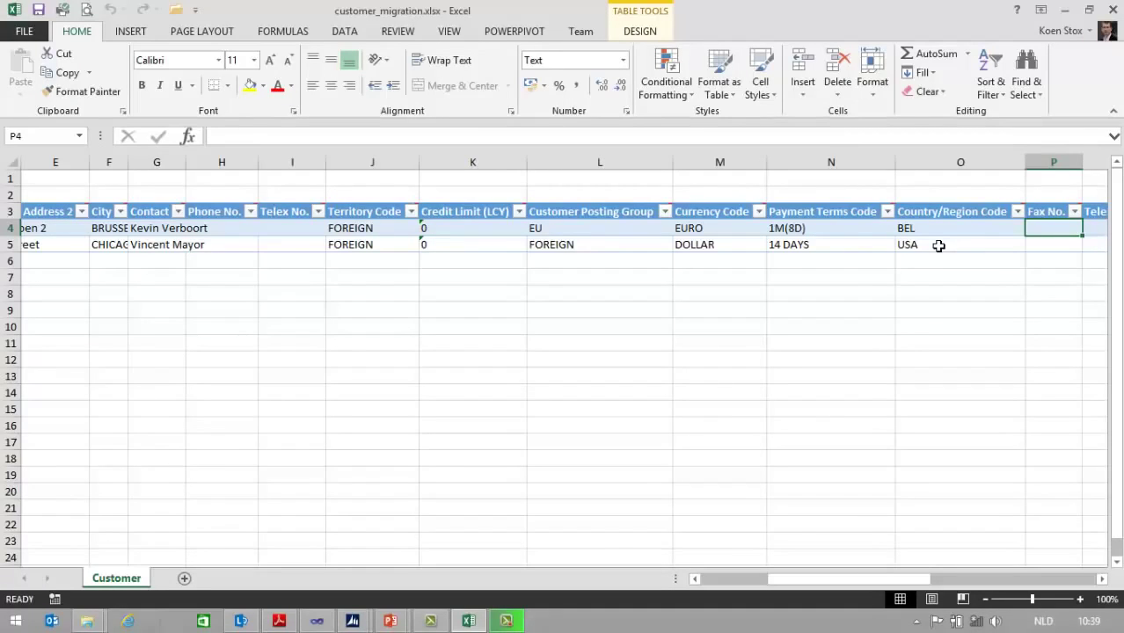
Step: Switch to Microsoft Dynamics NAV and open the field list of the Customer table in the BASICCONFIG package
key(alt+Tab)
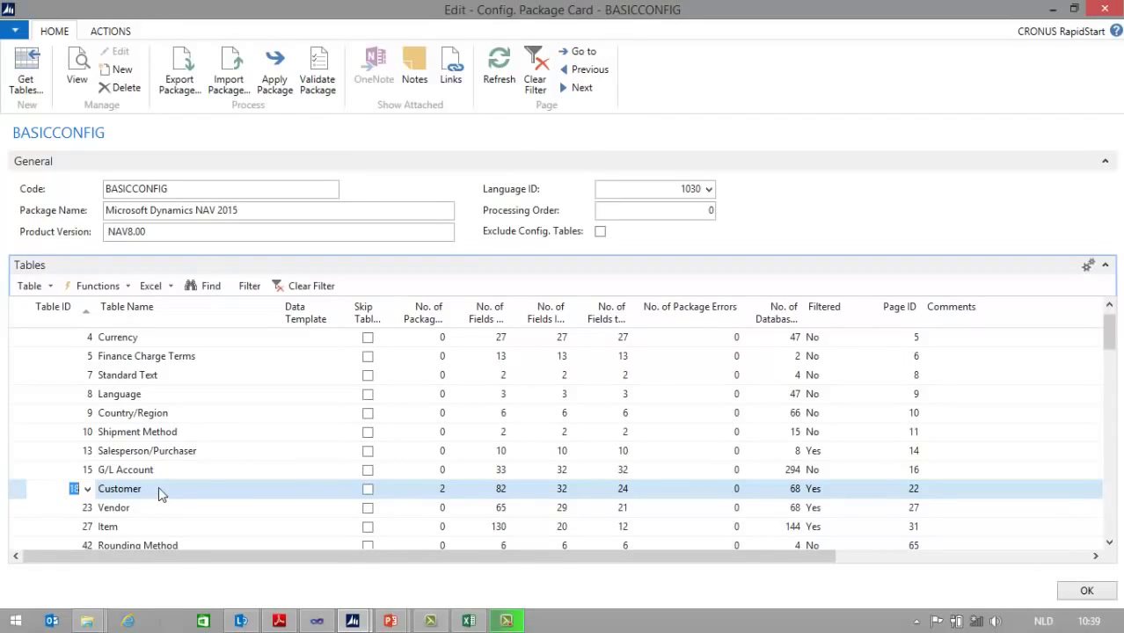
click(46, 289)
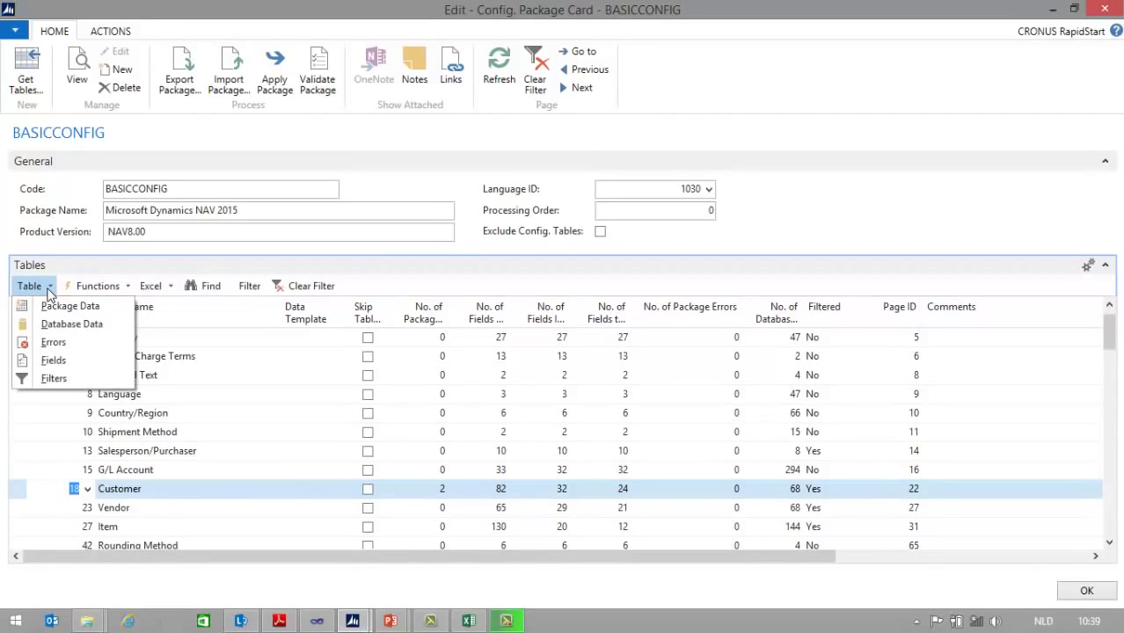
click(49, 360)
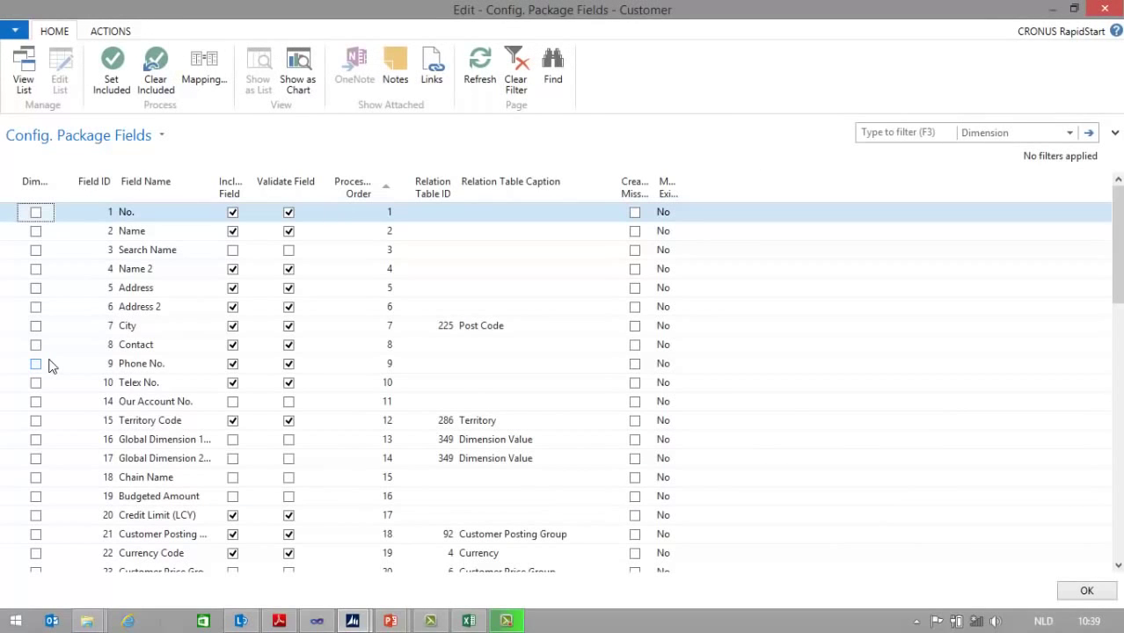
Step: Add value mappings to the Currency Code field: EURO to EUR and DOLLAR to USD
click(149, 554)
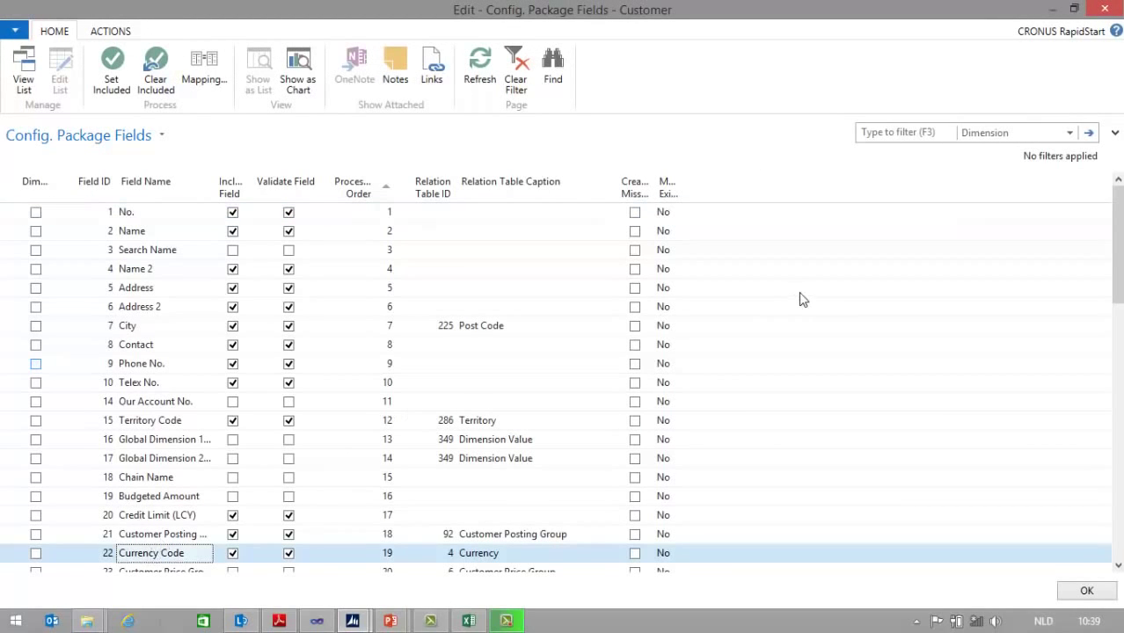
scroll(1118, 227, down, 3)
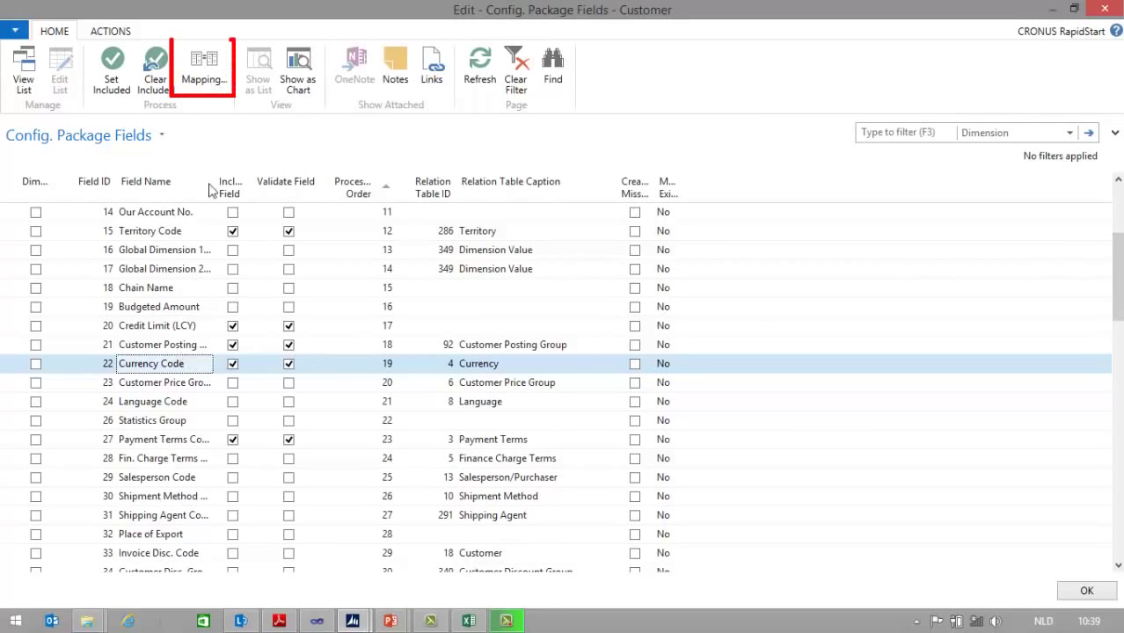
click(220, 58)
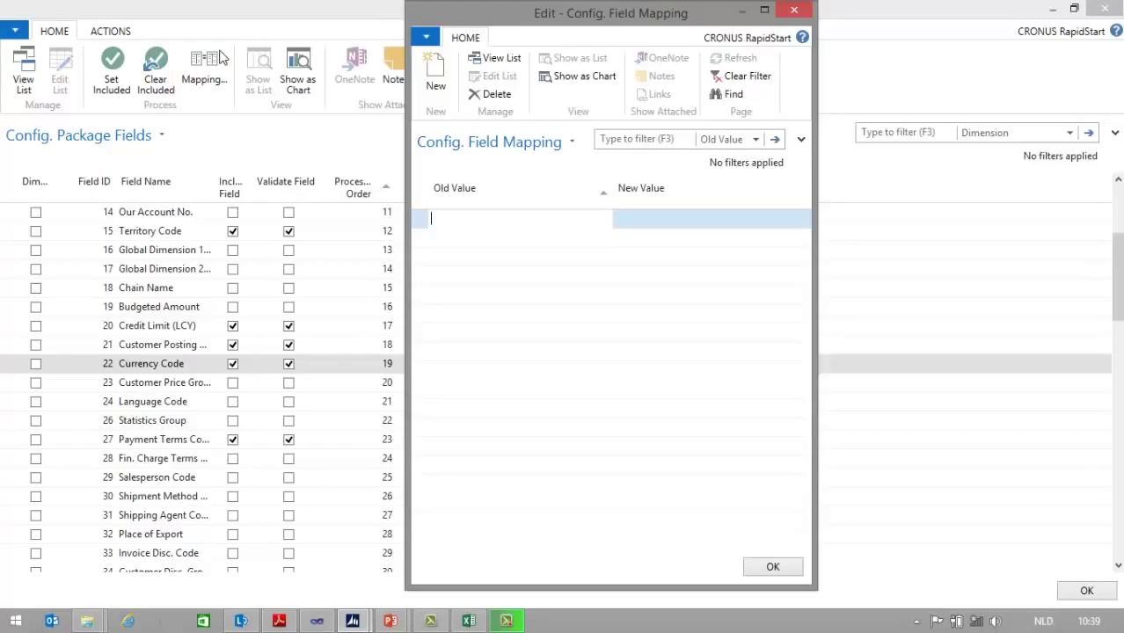
text(EURO)
key(Escape)
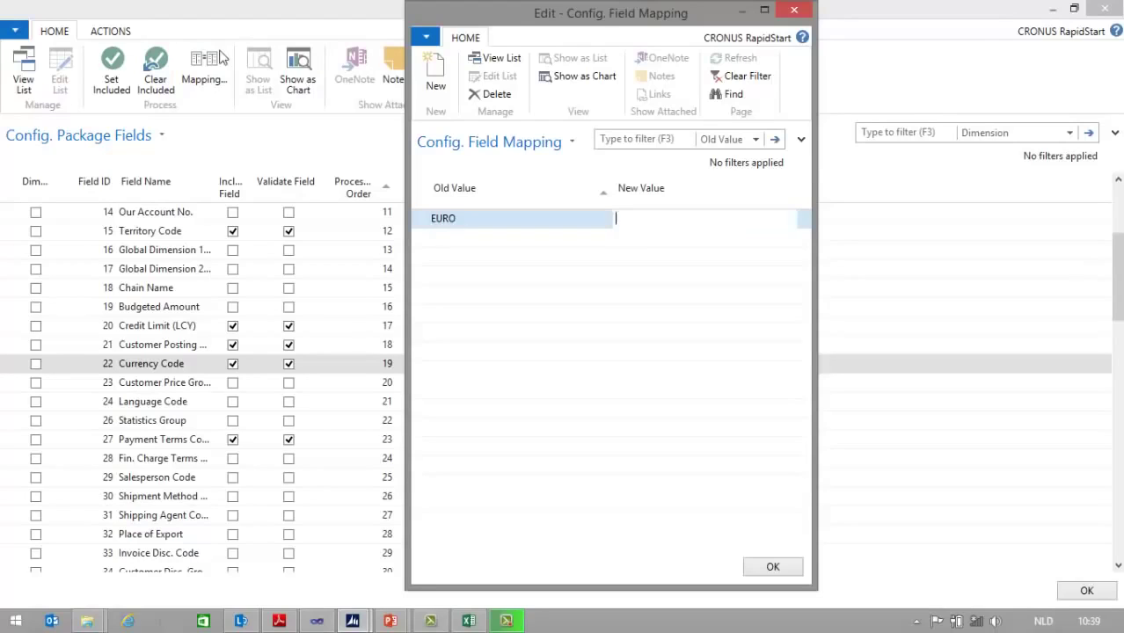
text(EUR)
key(Return)
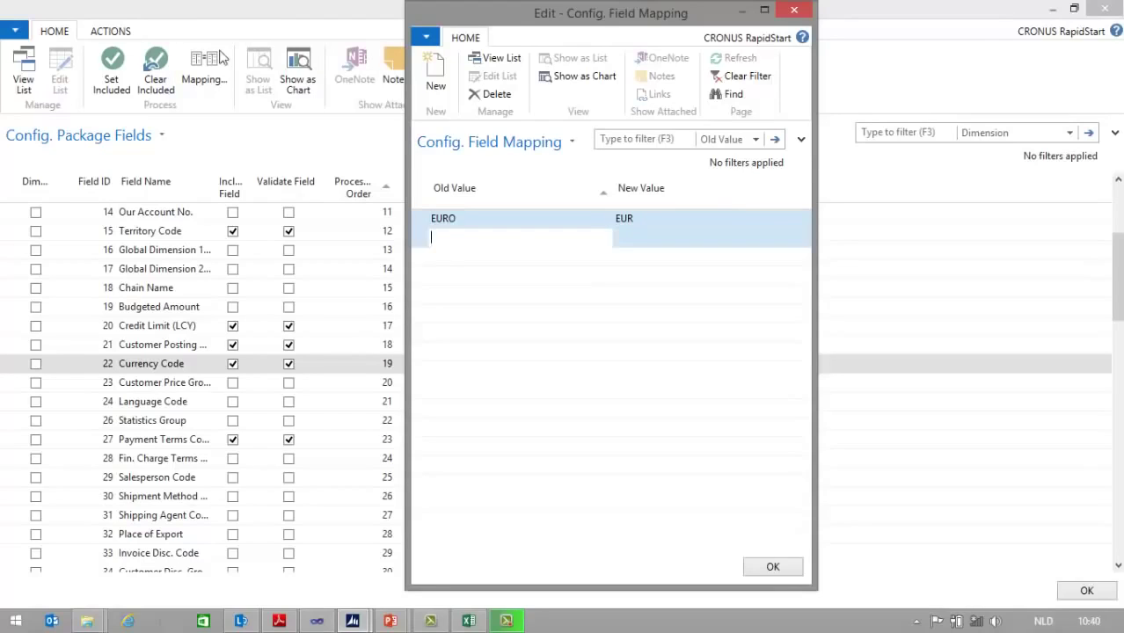
text(DOLLAR)
key(Return)
text(USD)
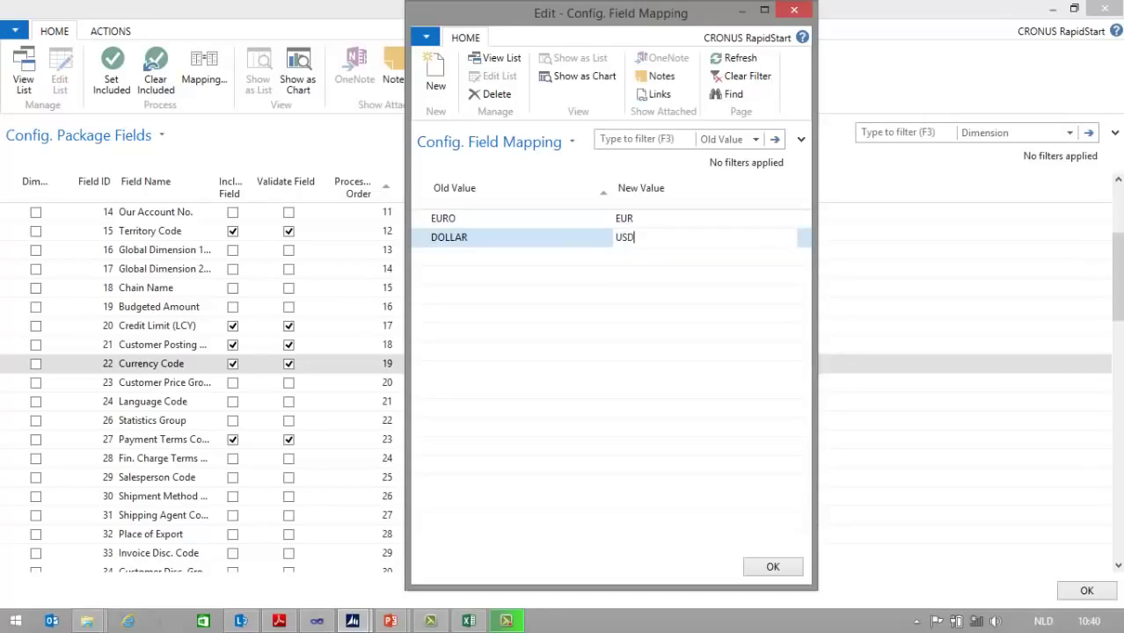
click(773, 565)
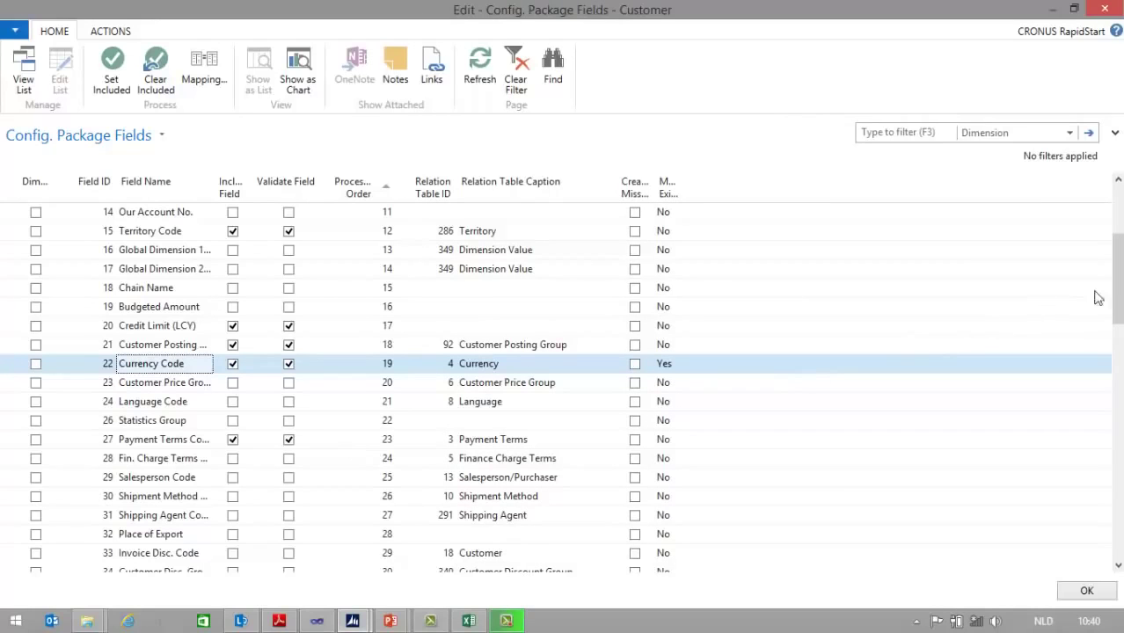
Step: Add value mappings to the Country/Region Code field: BEL to BE and USA to US
drag(1119, 297, 1119, 322)
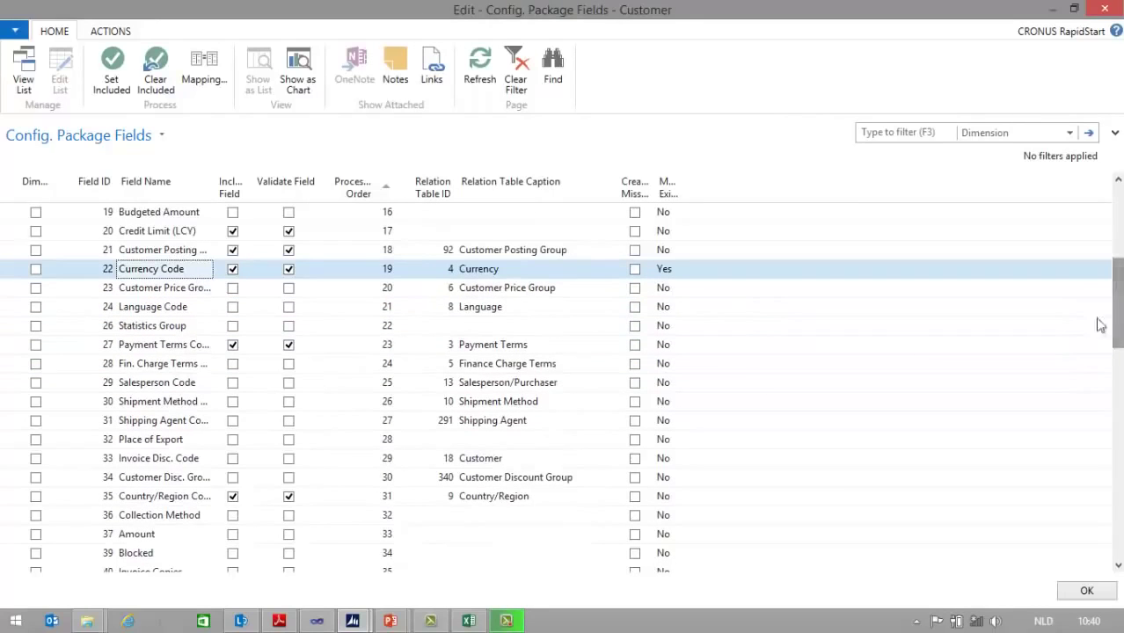
click(198, 498)
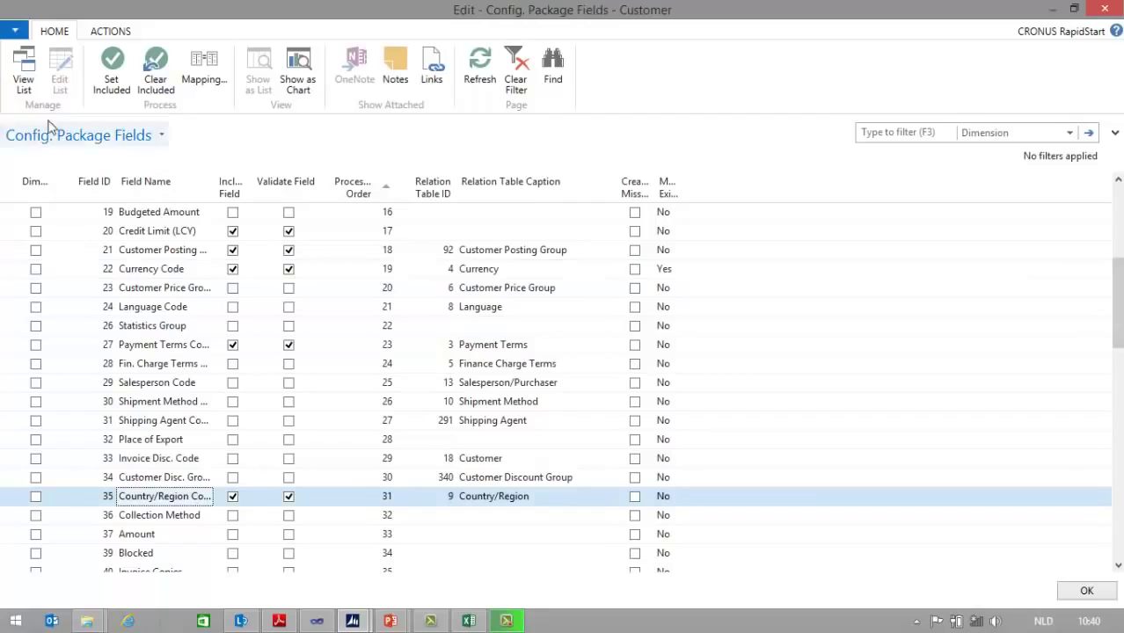
click(207, 81)
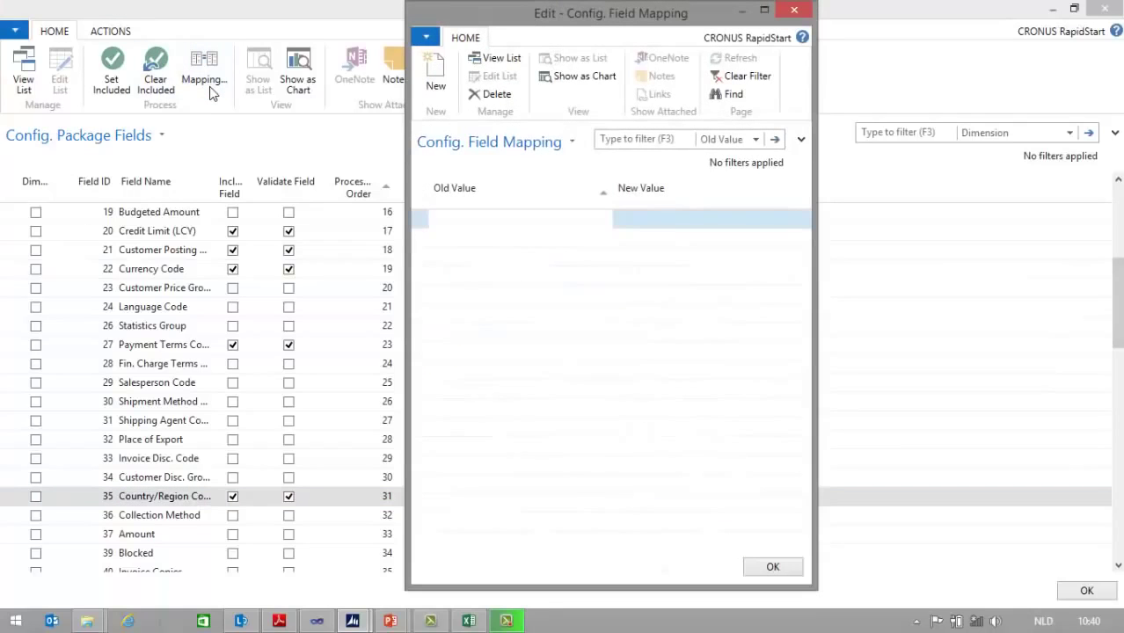
text(BEL)
key(Tab)
text(BE)
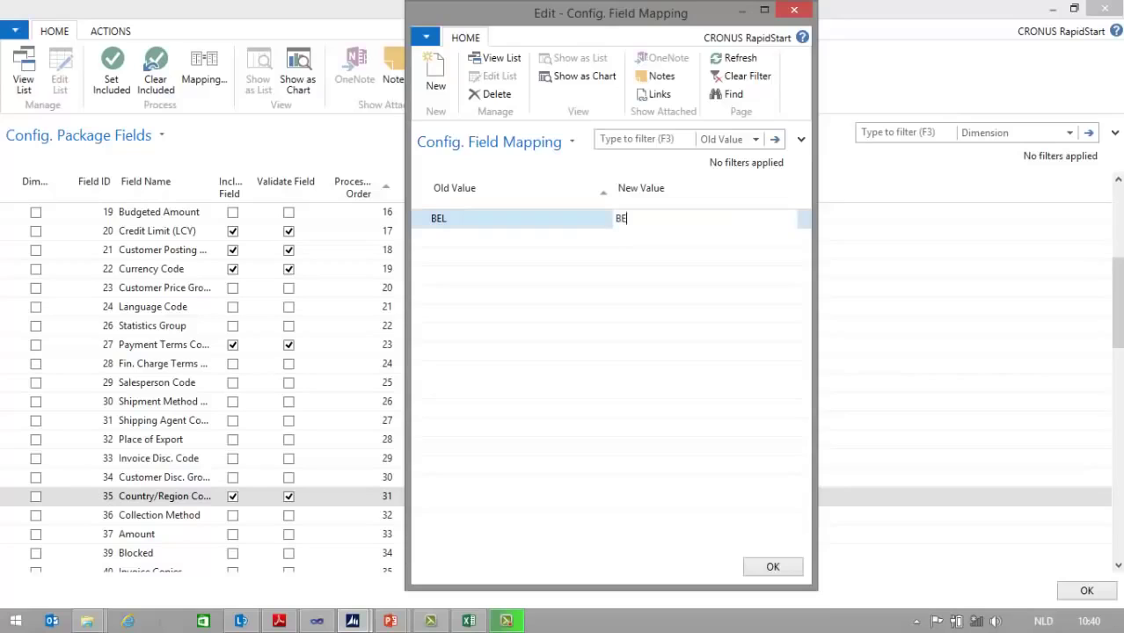
key(Tab)
text(USA)
key(Tab)
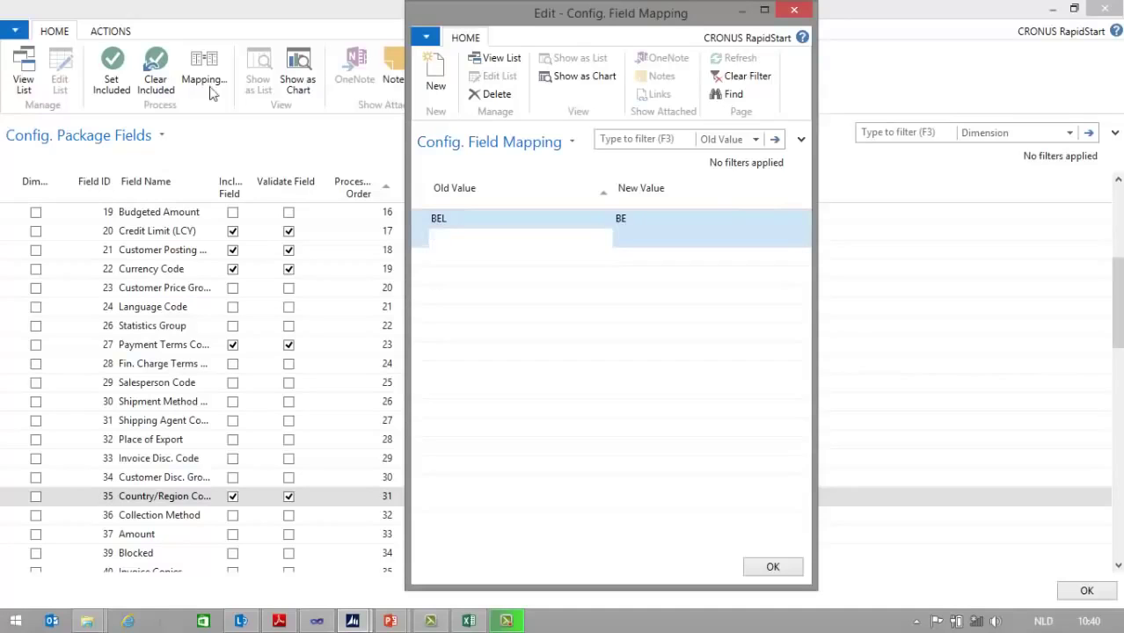
text(US)
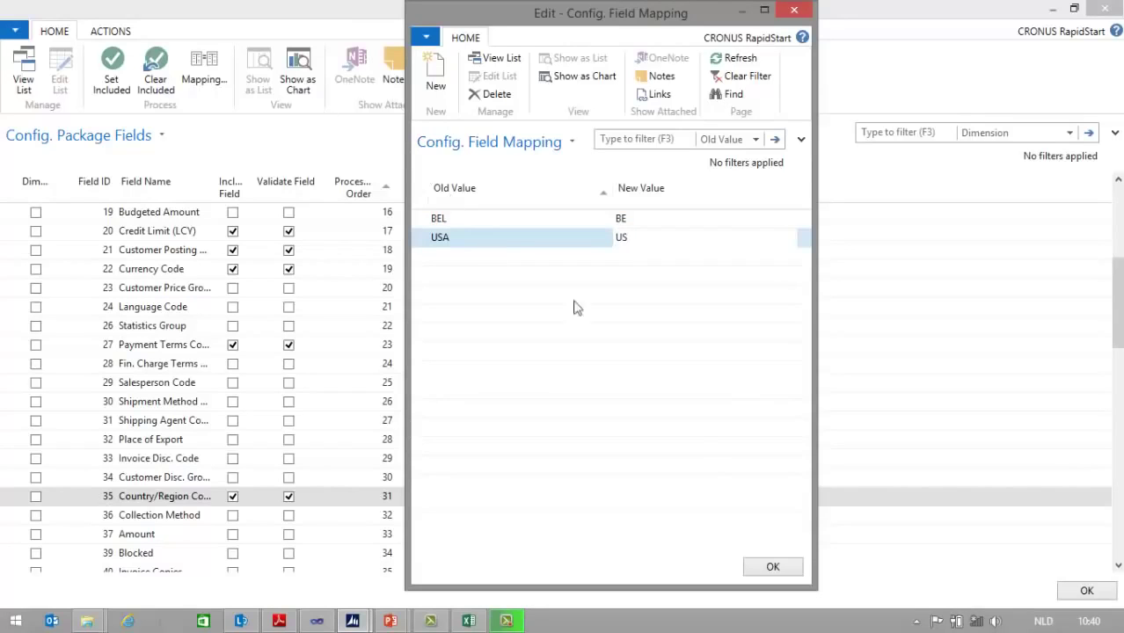
click(765, 567)
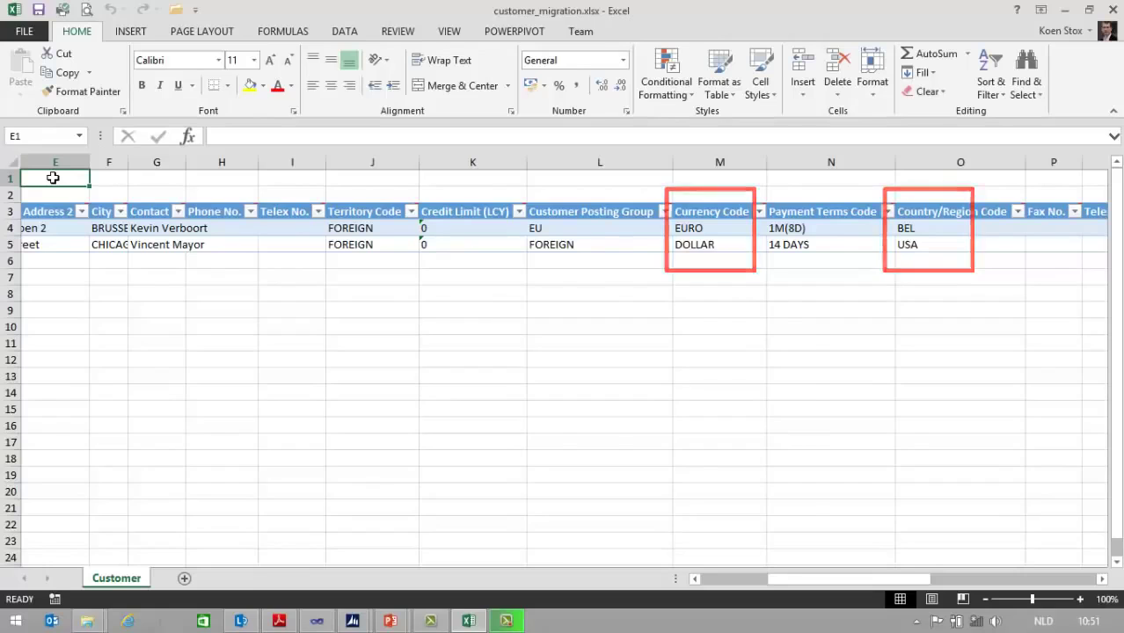
Step: Switch to Dynamics NAV and import customer_migration.xlsx into the package's Customer table from Excel
key(alt+Tab)
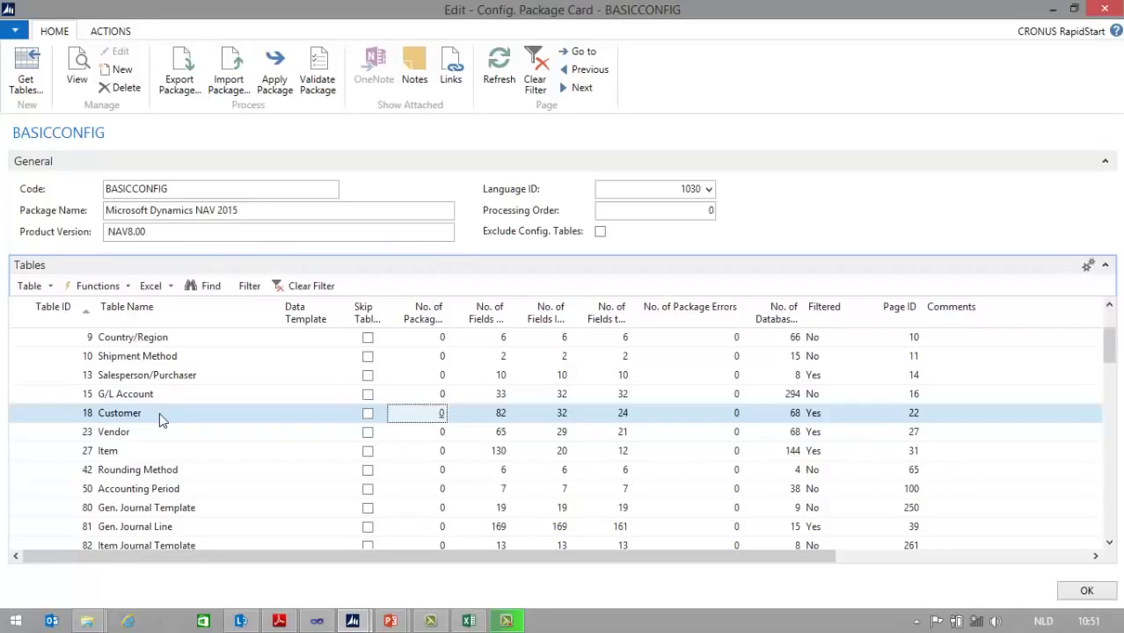
click(171, 287)
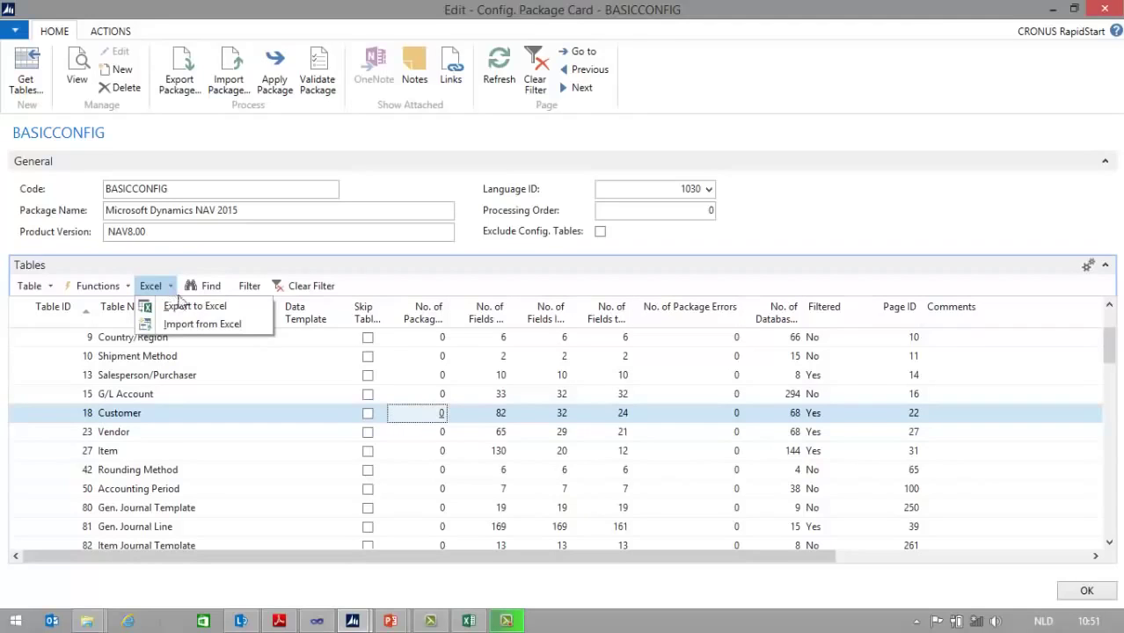
click(194, 334)
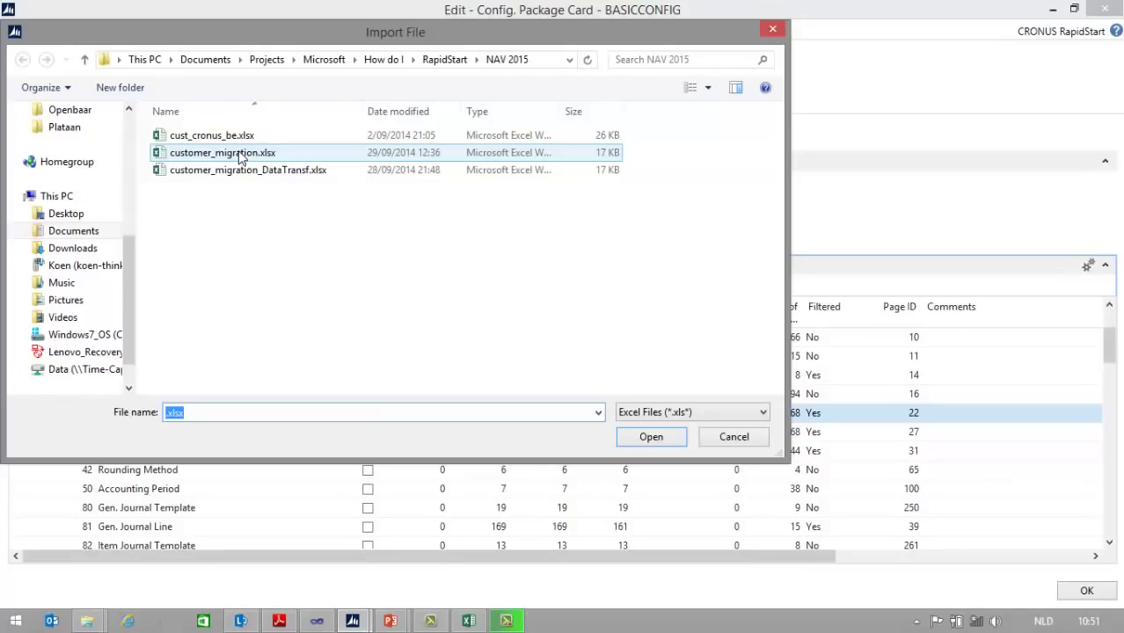
click(242, 154)
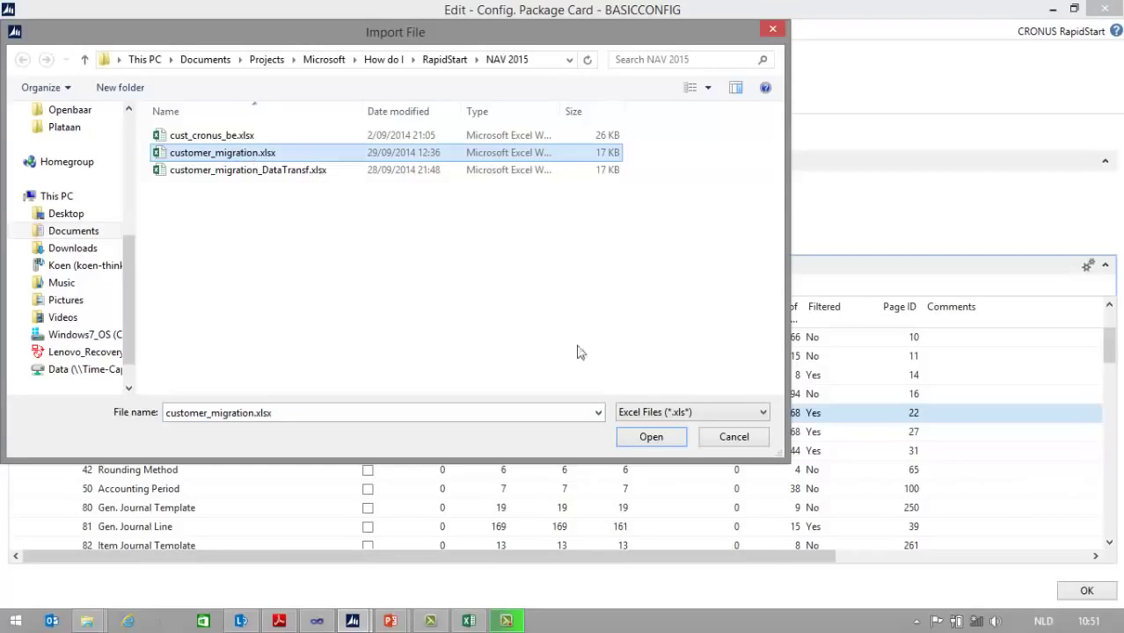
click(647, 439)
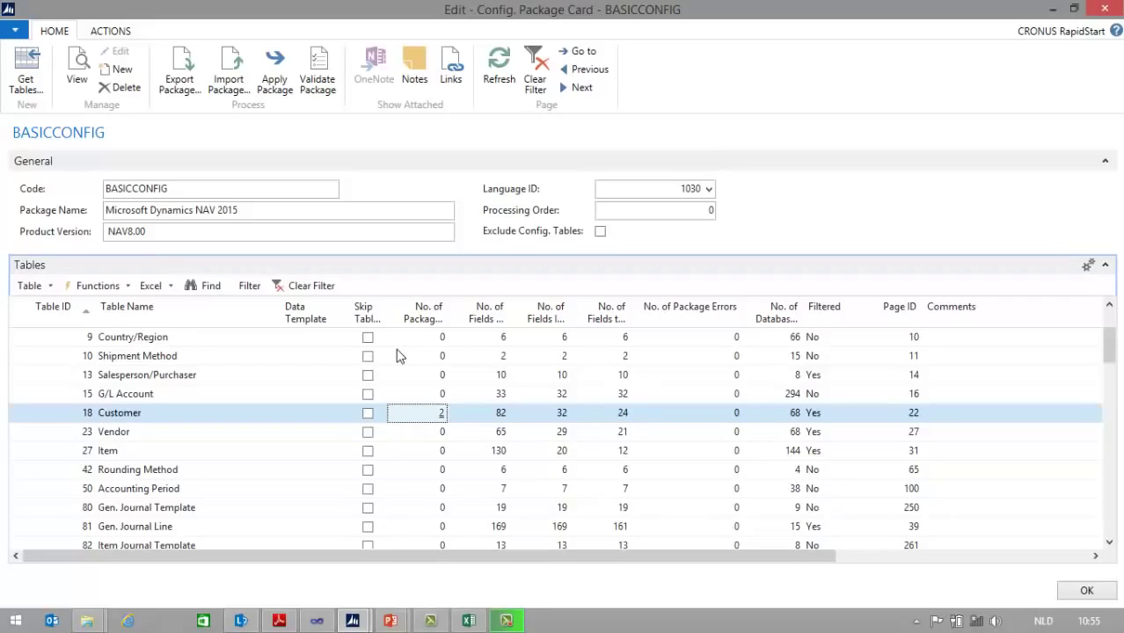
Step: Open the imported Customer package records, review their currency and country codes, and apply the data of both records
click(443, 415)
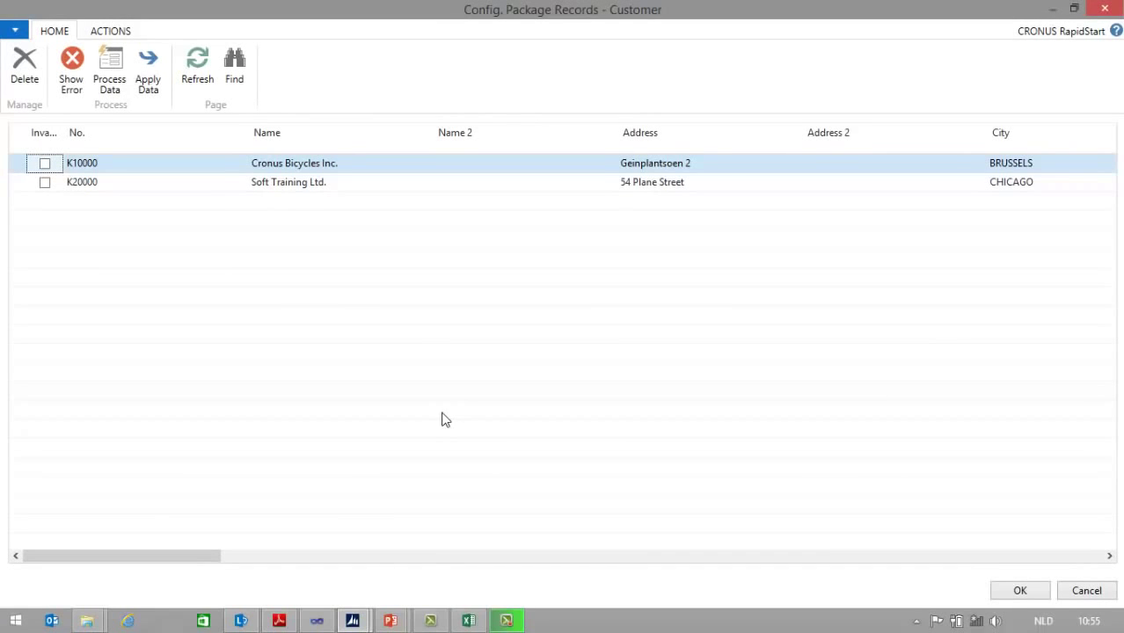
drag(181, 556, 453, 576)
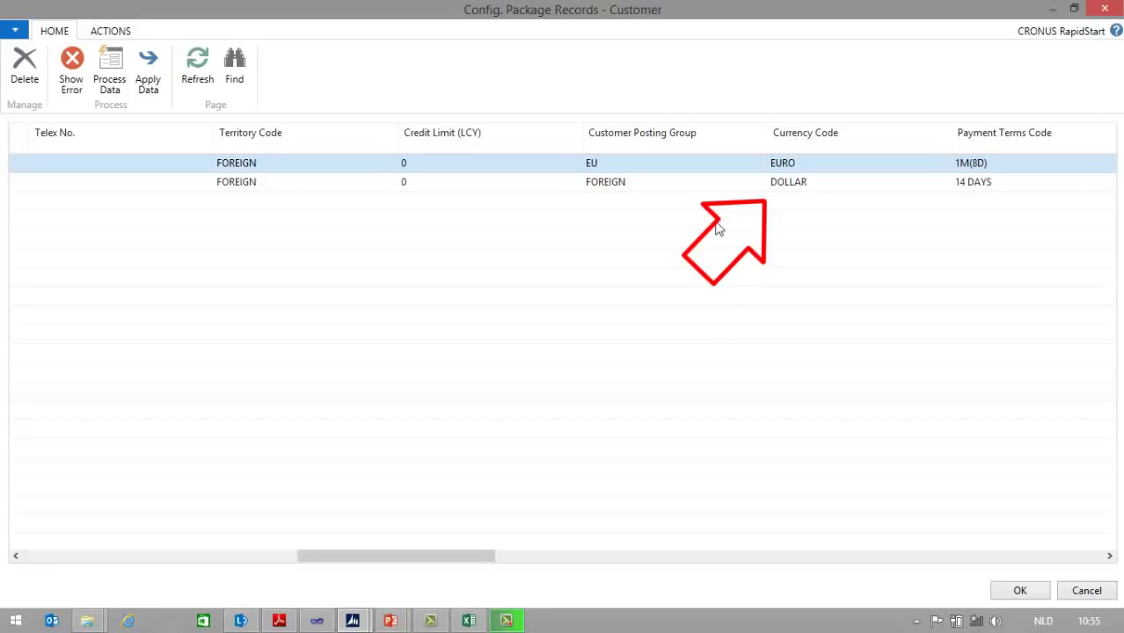
drag(432, 561, 485, 566)
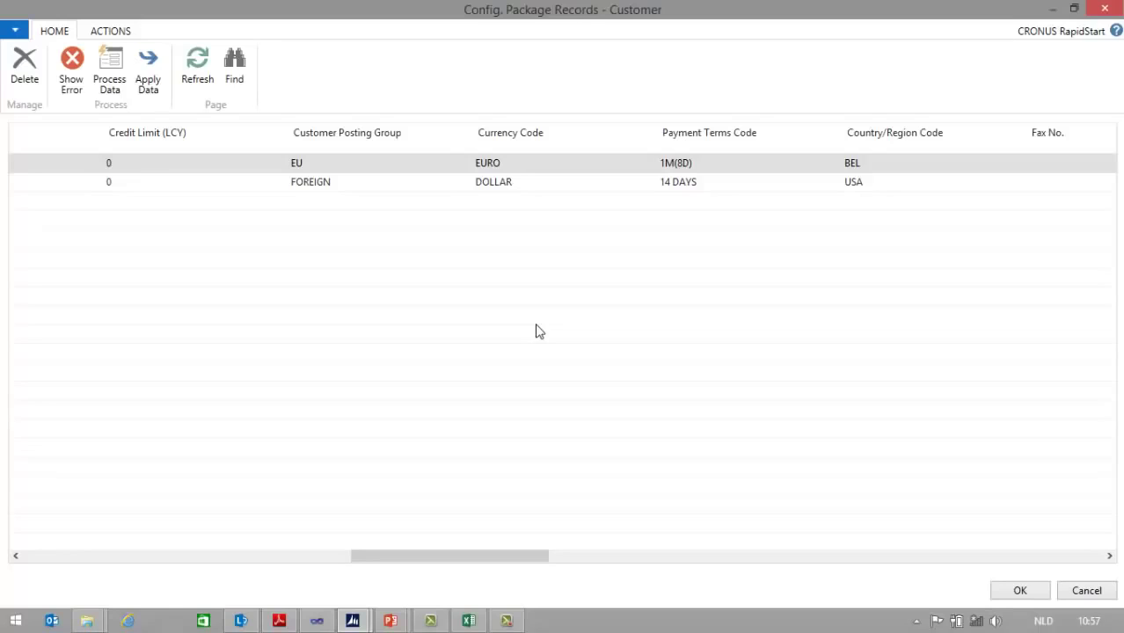
click(26, 148)
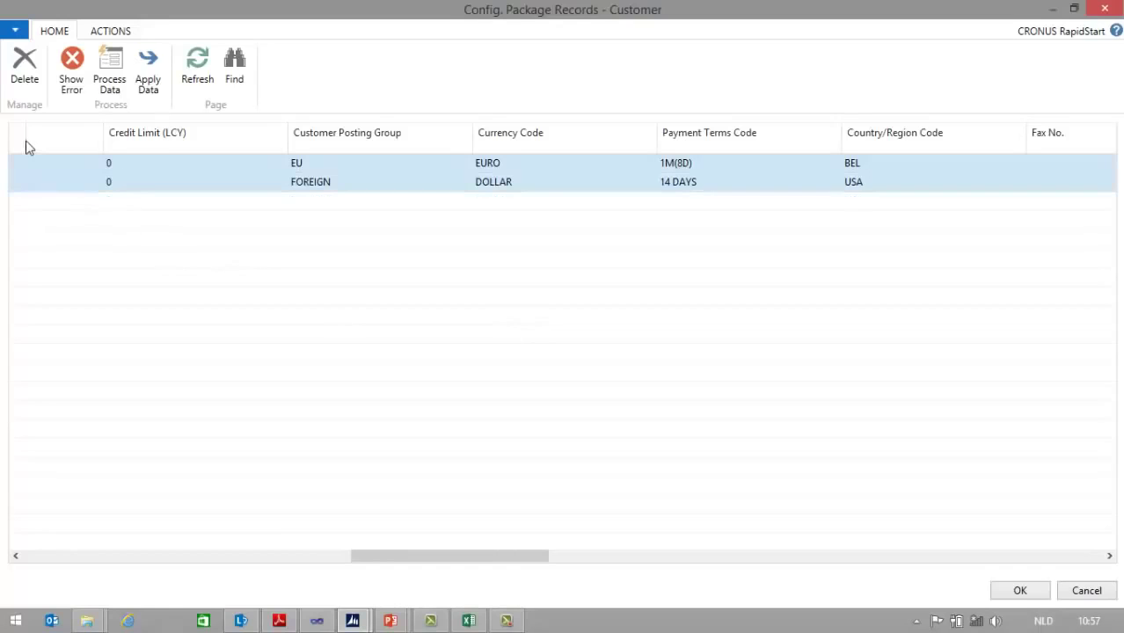
click(148, 84)
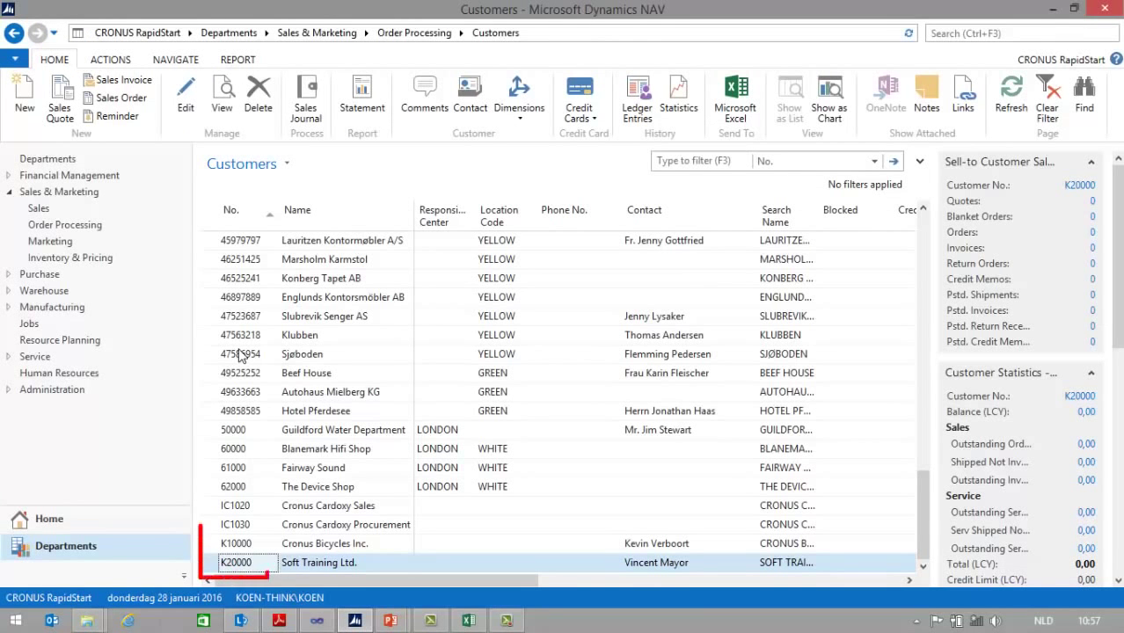
Step: Check the country and currency codes on the customer cards of Cronus Bicycles Inc. and Soft Training Ltd
double_click(307, 543)
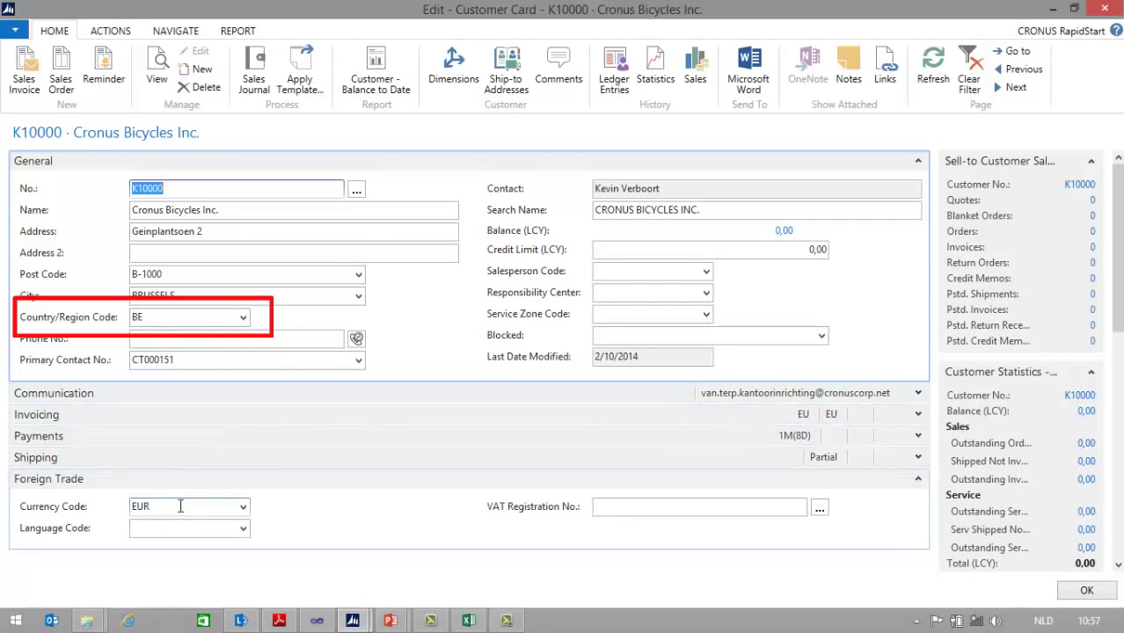
key(Escape)
click(296, 563)
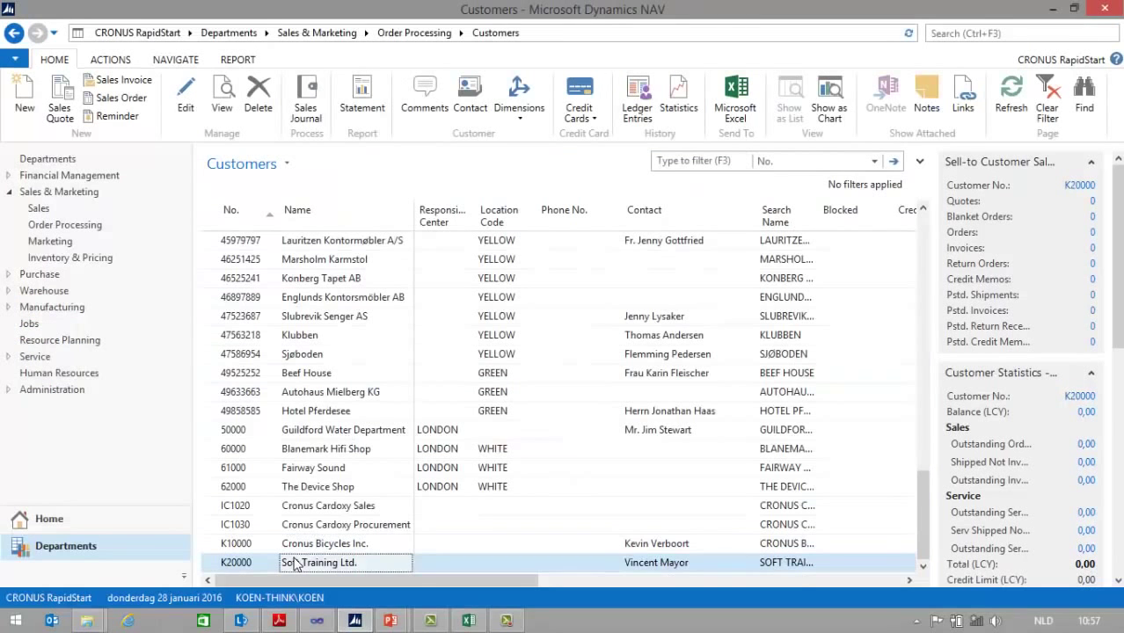
double_click(297, 563)
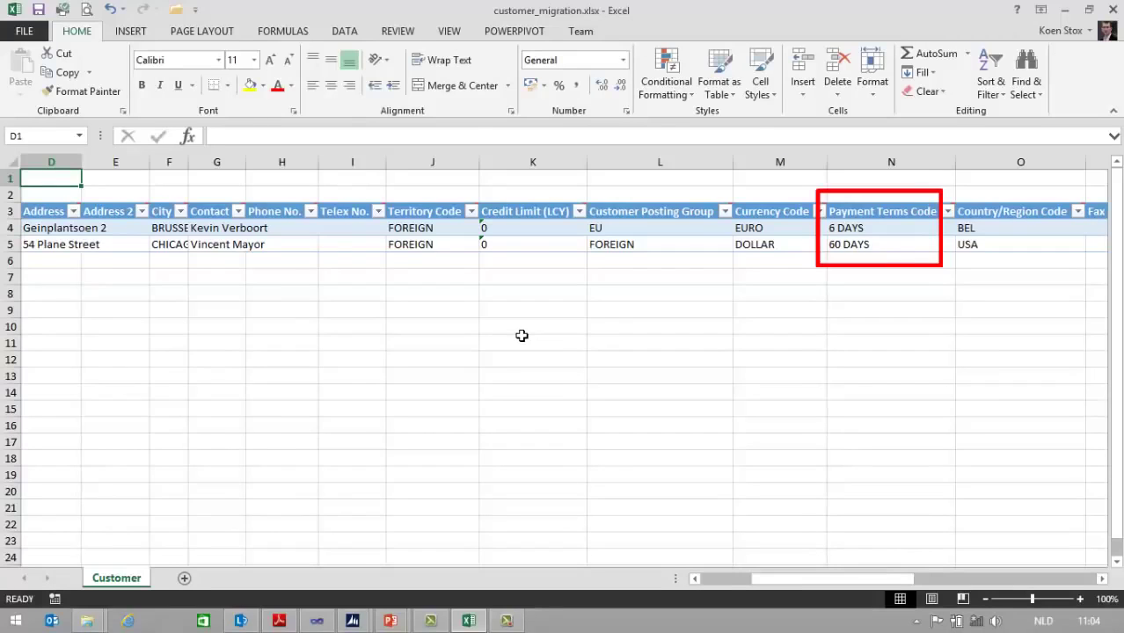
Step: Switch to Dynamics NAV, search for "payment ter" and open the payment terms
key(alt+Tab)
click(966, 31)
text(payment ter)
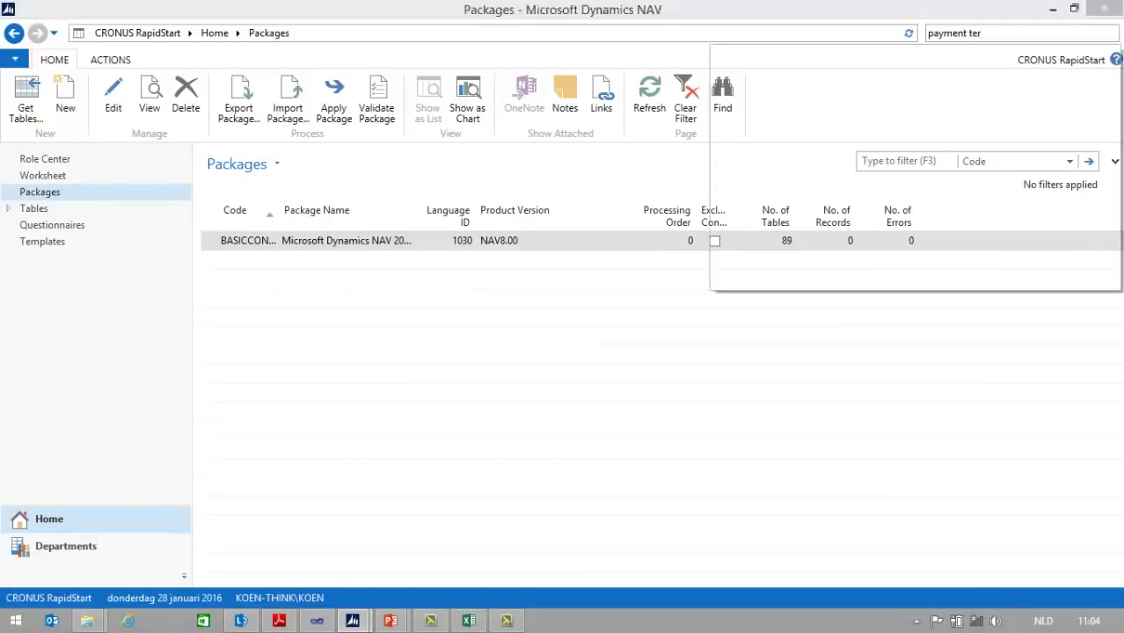
click(794, 55)
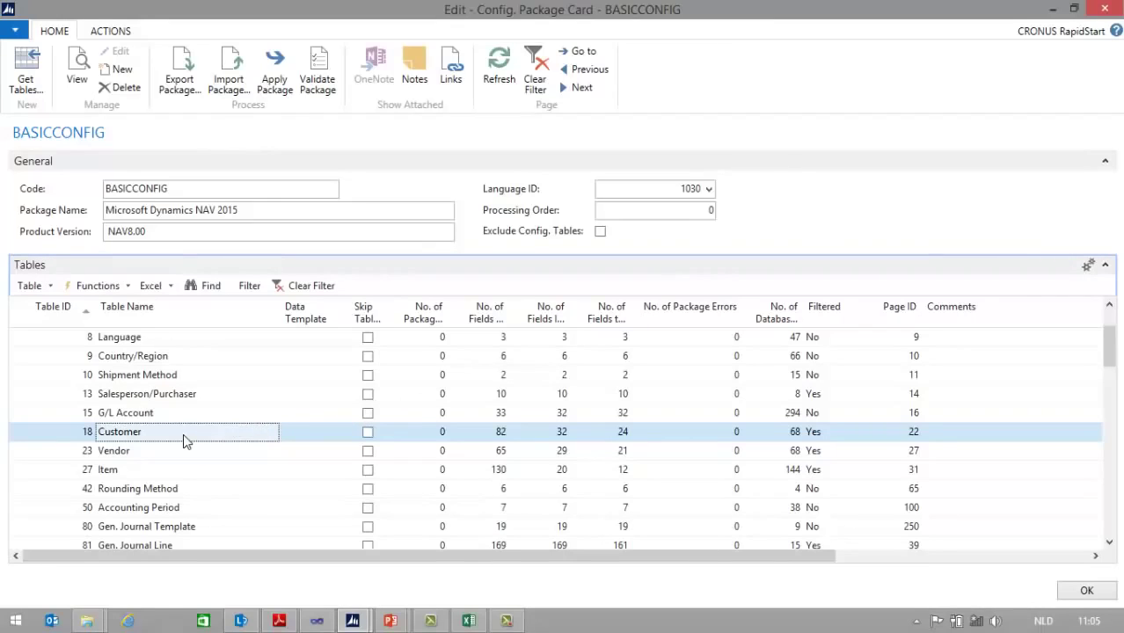
Step: Open the Customer table's package fields and enable creating missing codes for the Payment Terms Code field
click(50, 289)
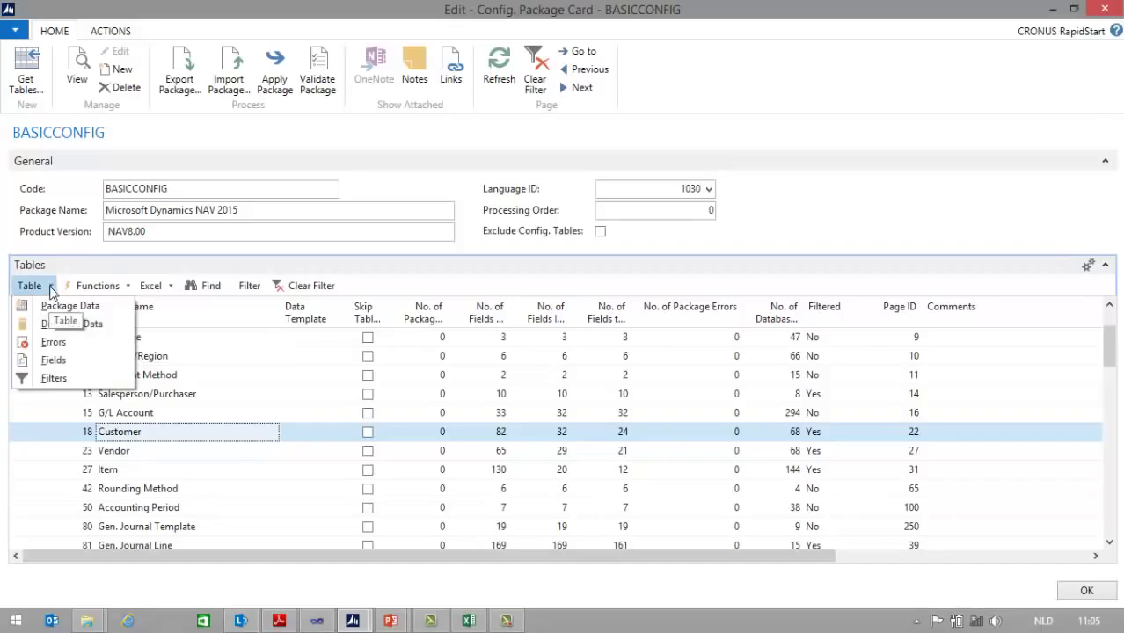
click(54, 360)
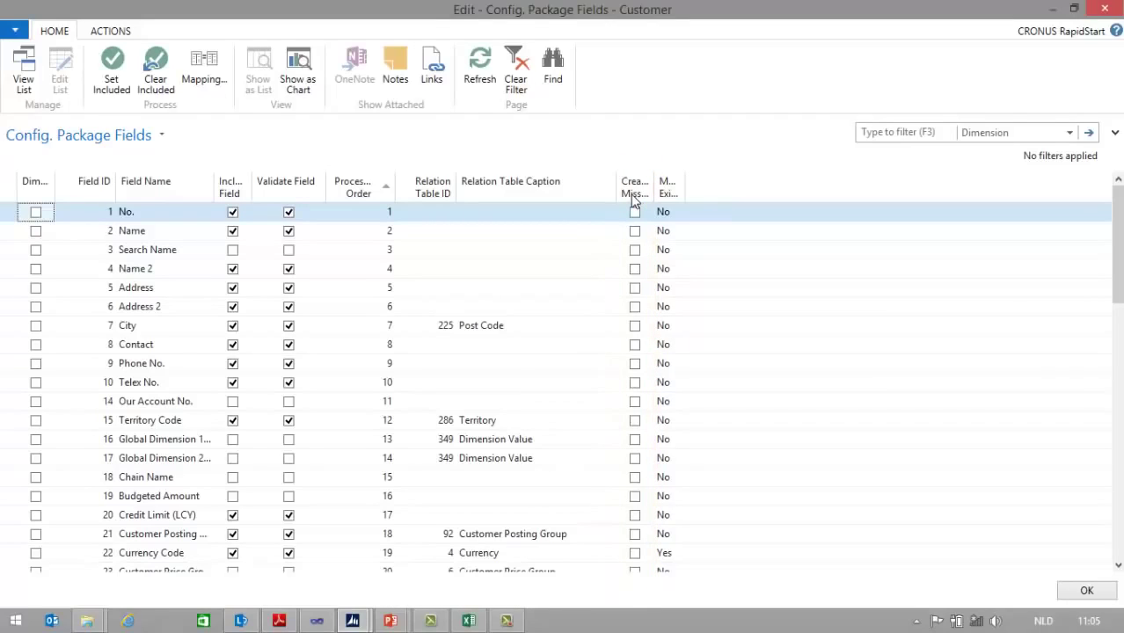
scroll(1013, 551, down, 4)
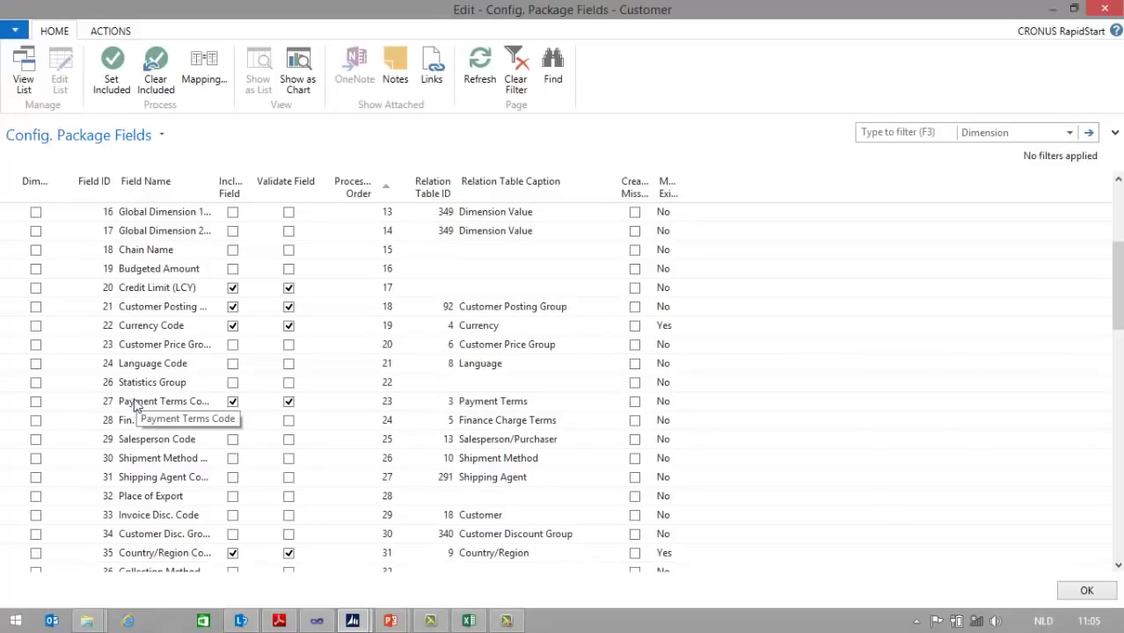
click(635, 403)
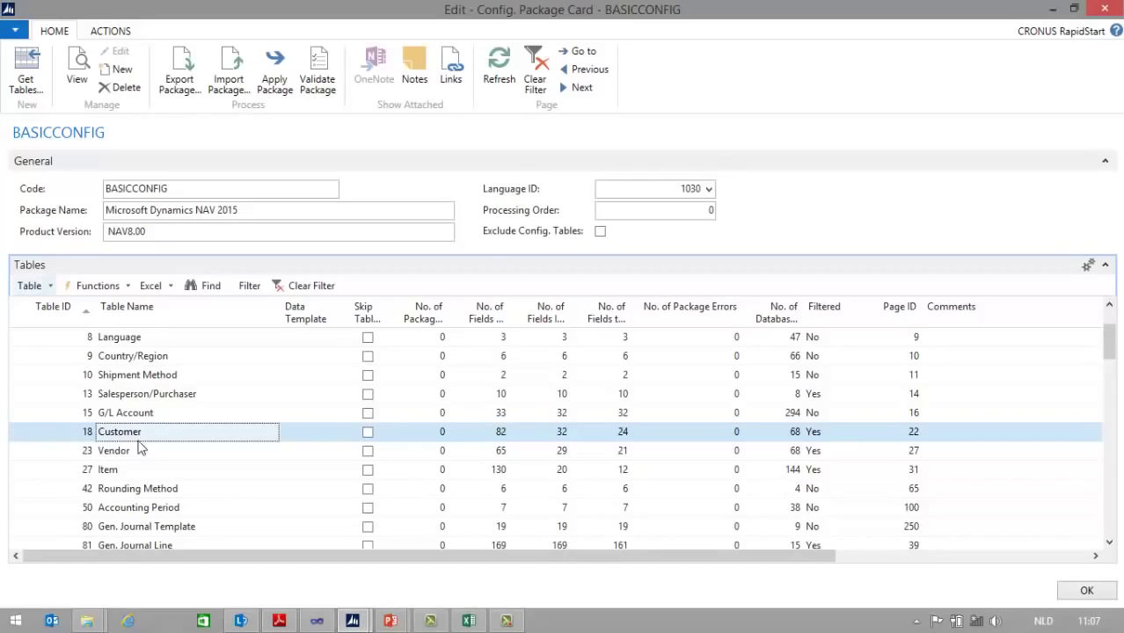
Step: Import customer_migration.xlsx from Excel into the package's Customer table and review the payment terms codes in its package records
click(152, 289)
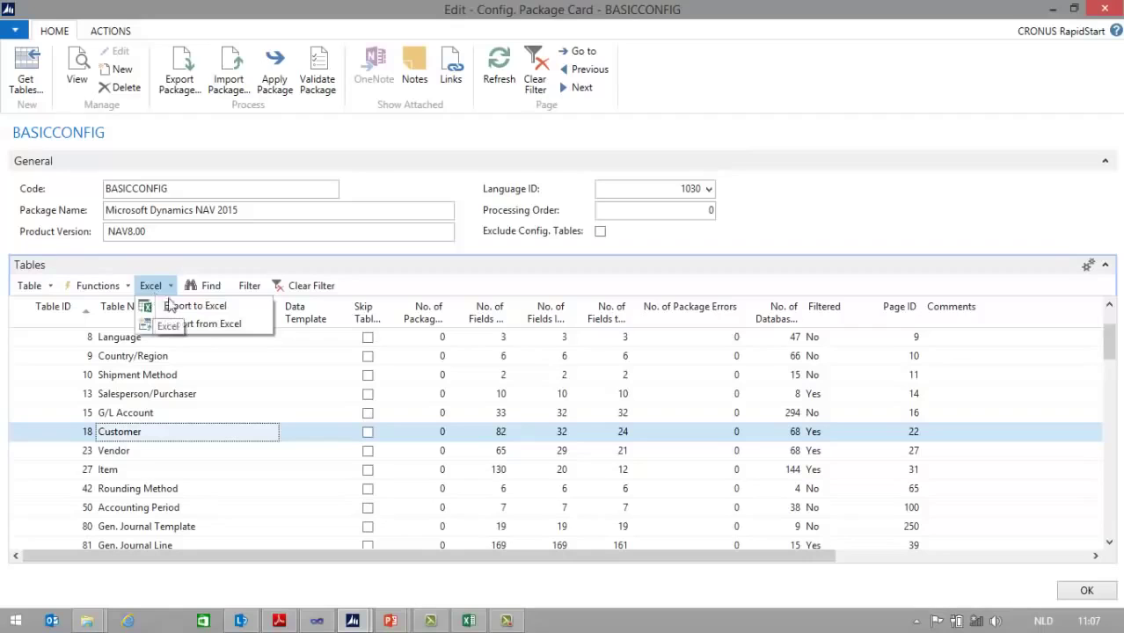
click(191, 324)
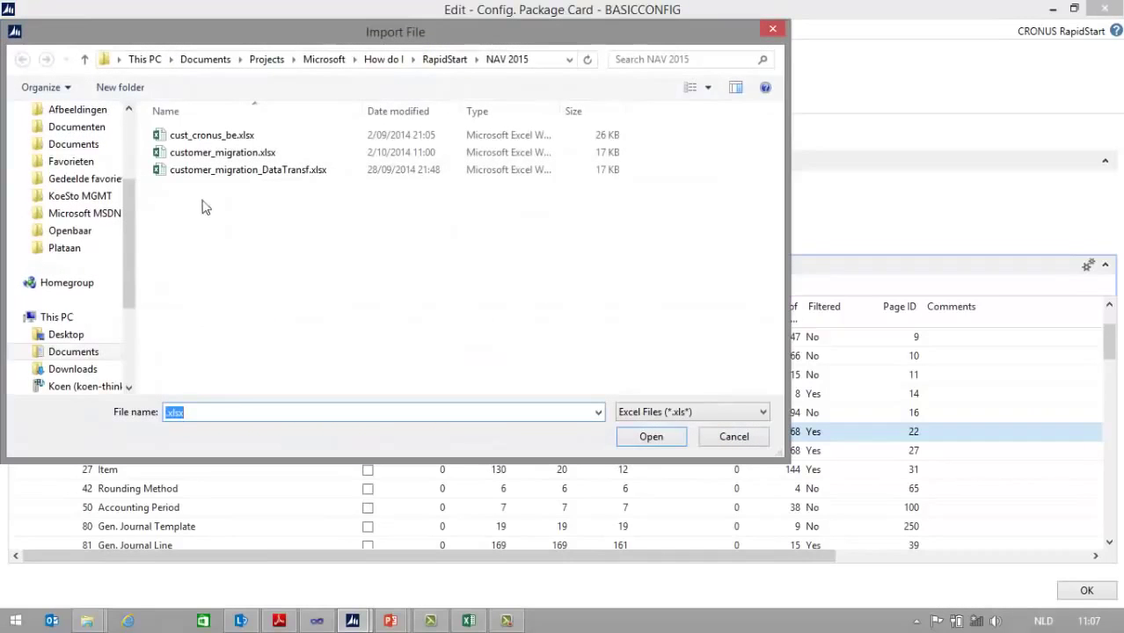
click(193, 156)
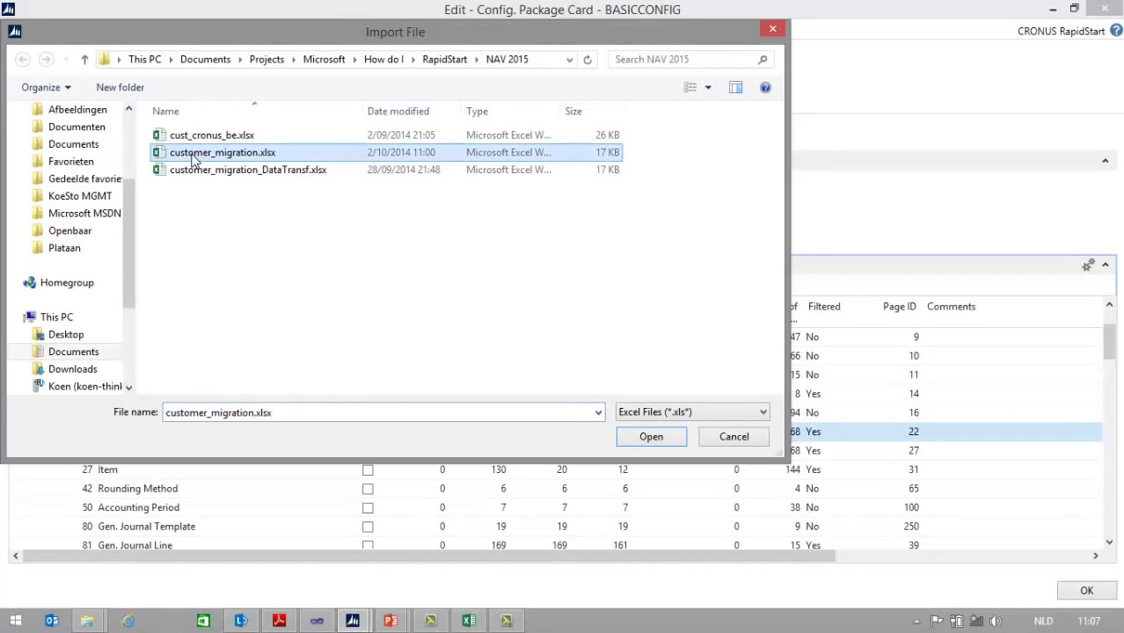
click(651, 438)
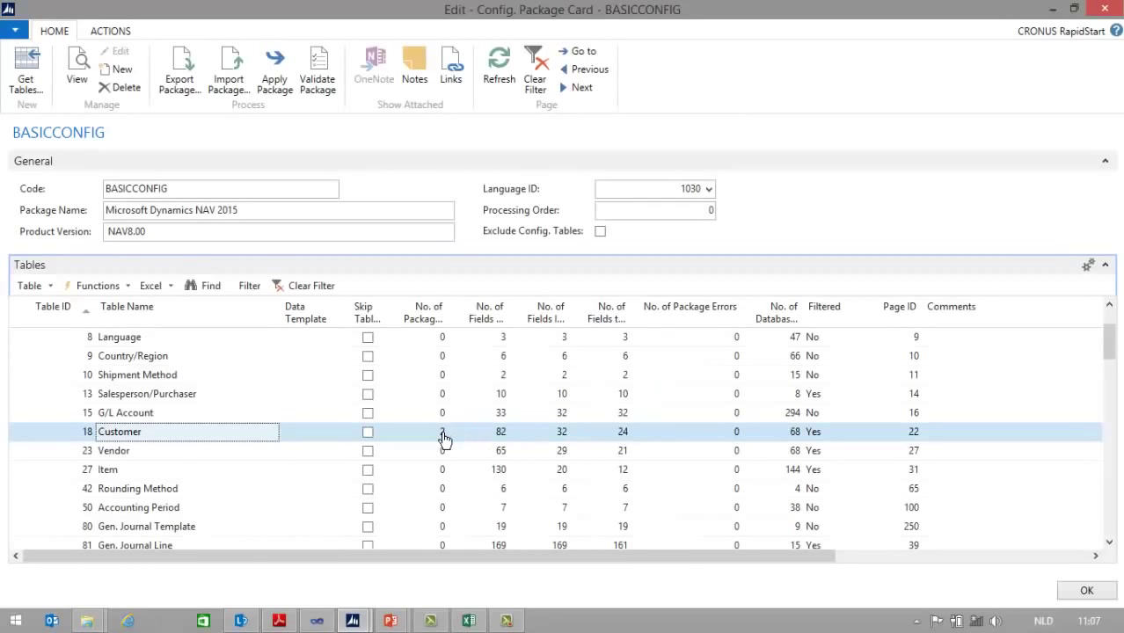
click(443, 434)
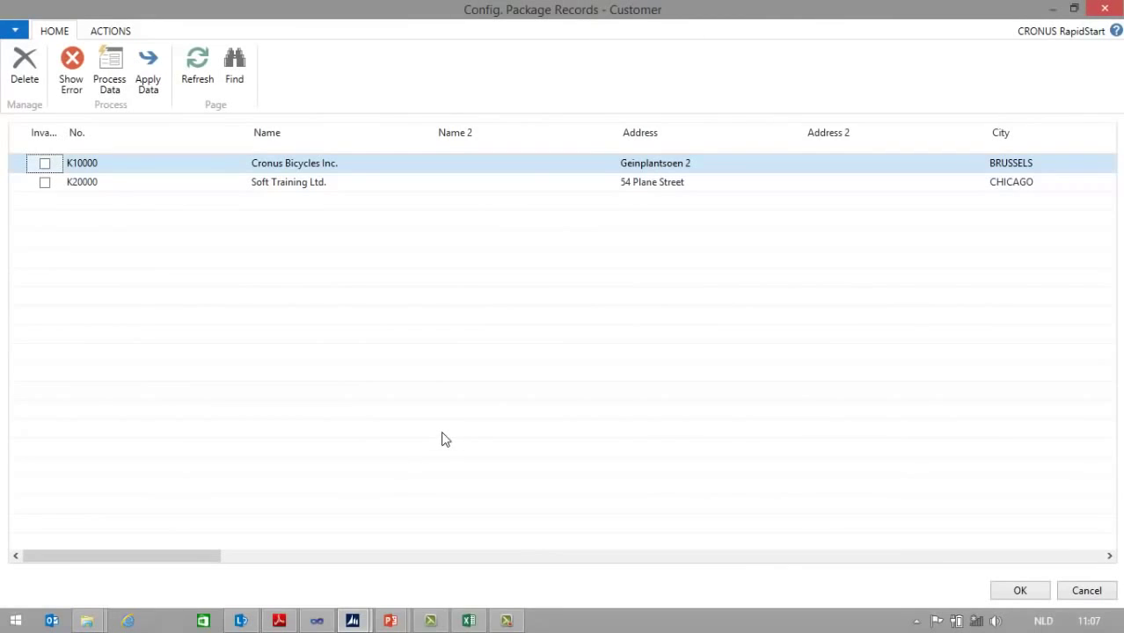
drag(194, 557, 509, 566)
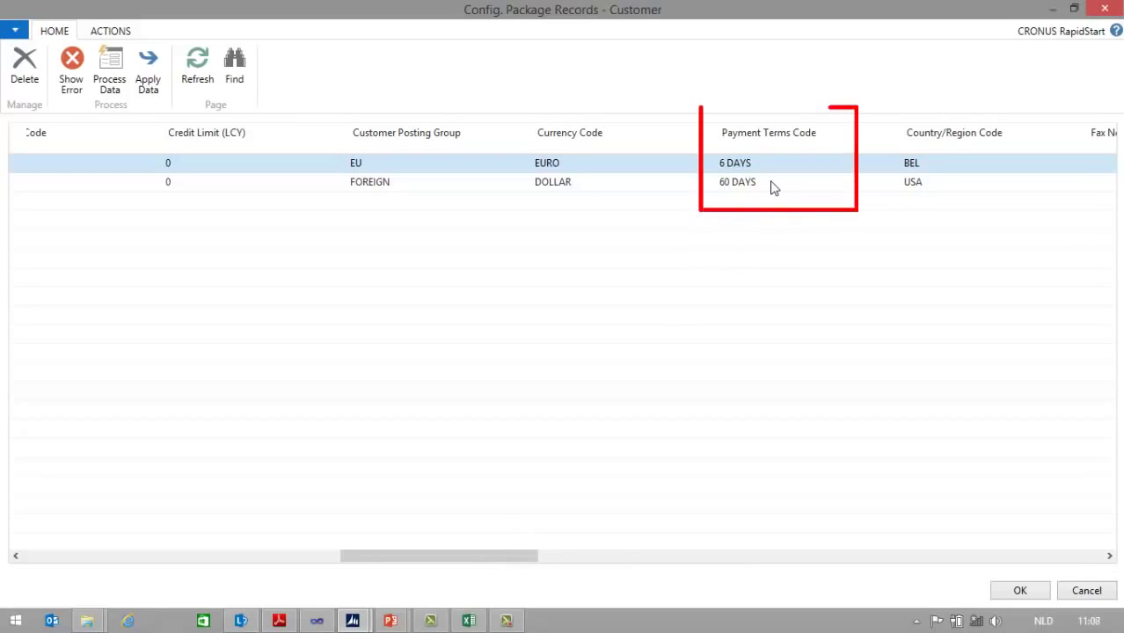
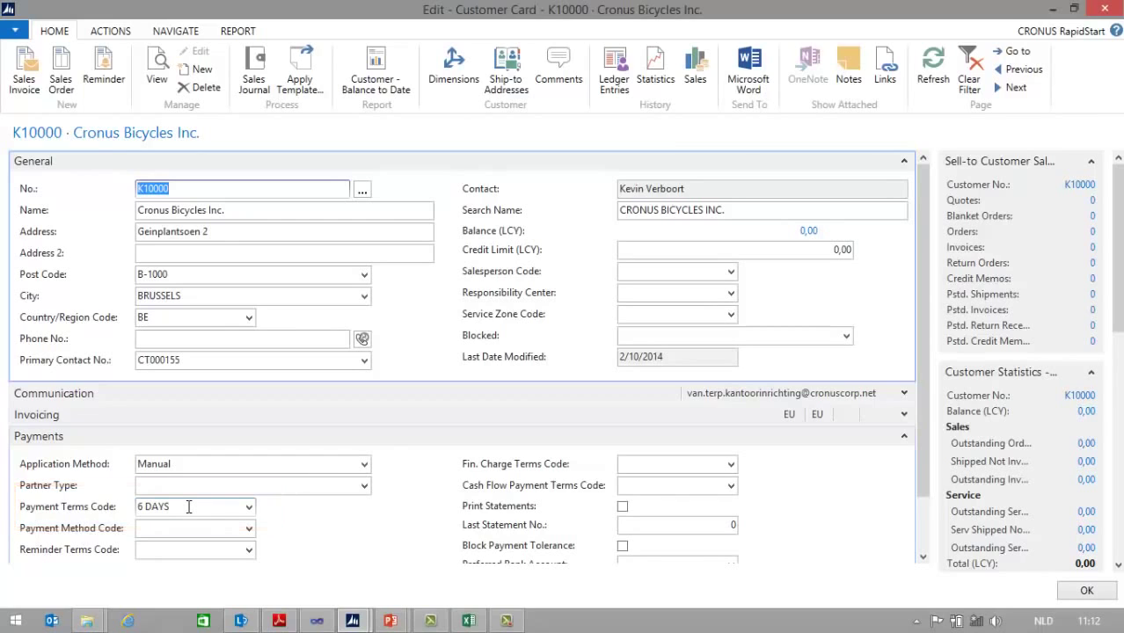
Step: Open the full payment terms list from the customer card for editing and give 6 DAYS the due date calculation 6D and description "Net 6 days"
click(249, 509)
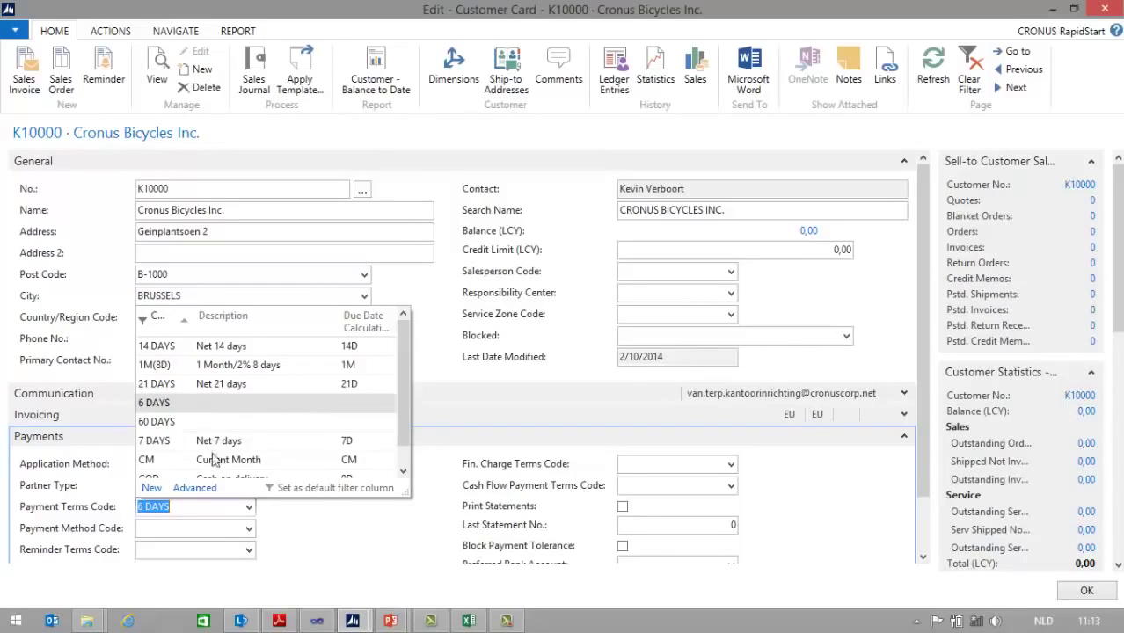
click(195, 488)
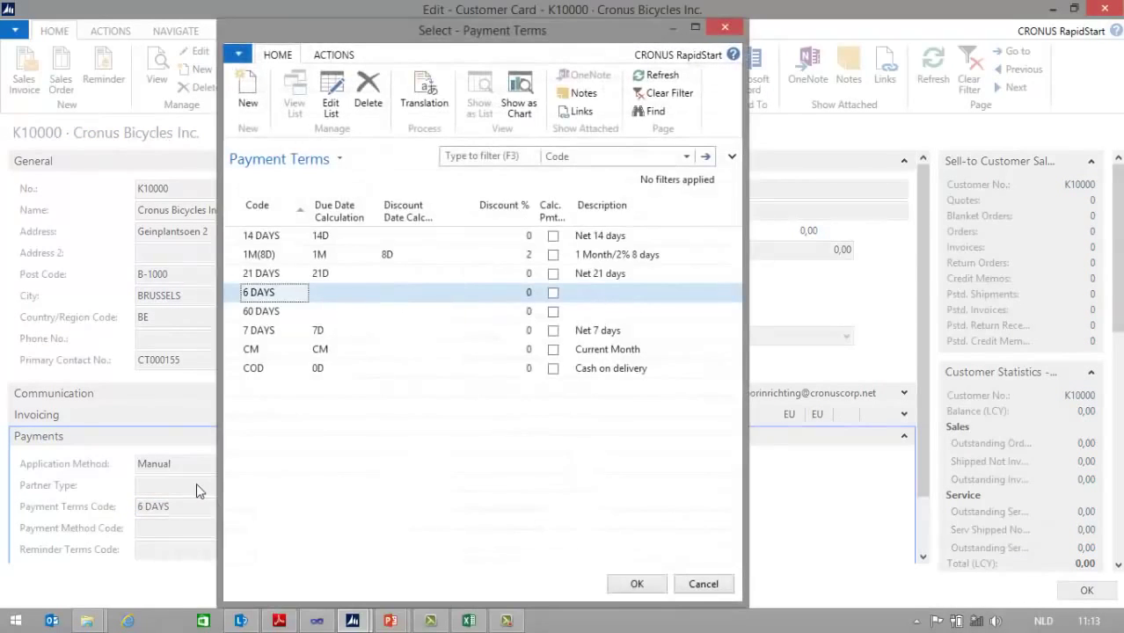
click(329, 103)
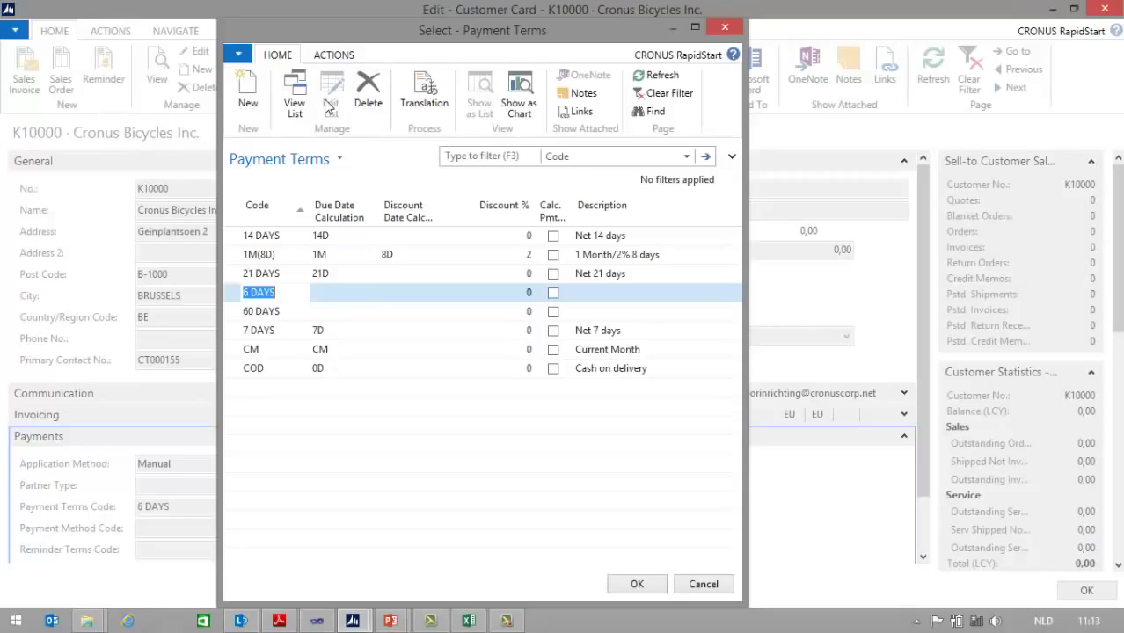
key(Tab)
text(6D)
key(Tab)
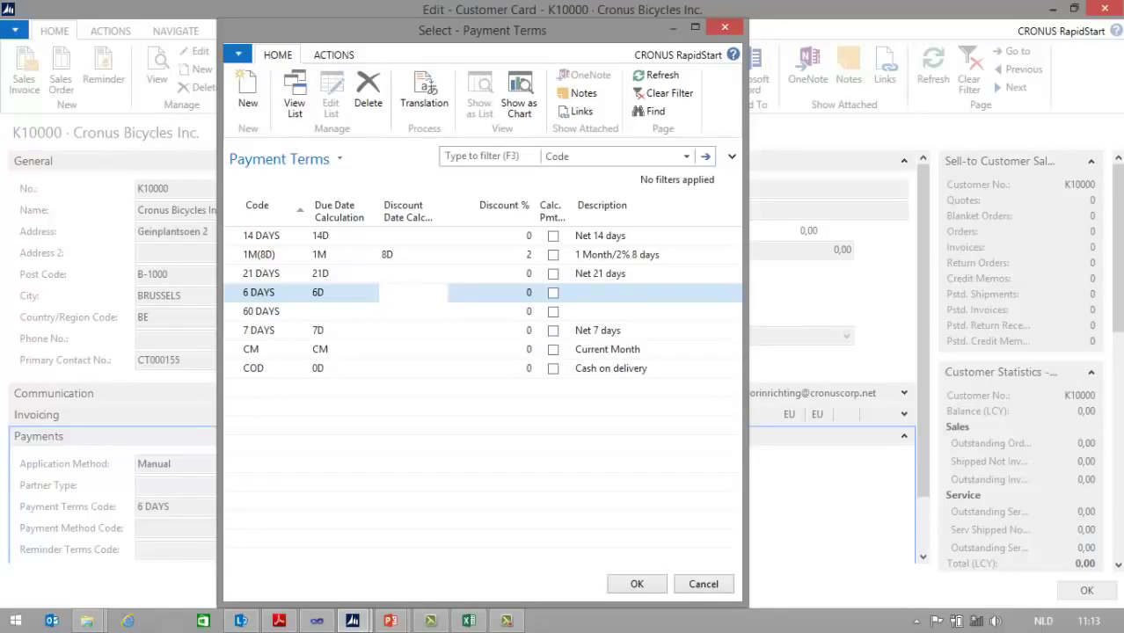
key(Tab)
key(Tab)
key(Tab)
text(Net 6 days)
key(Tab)
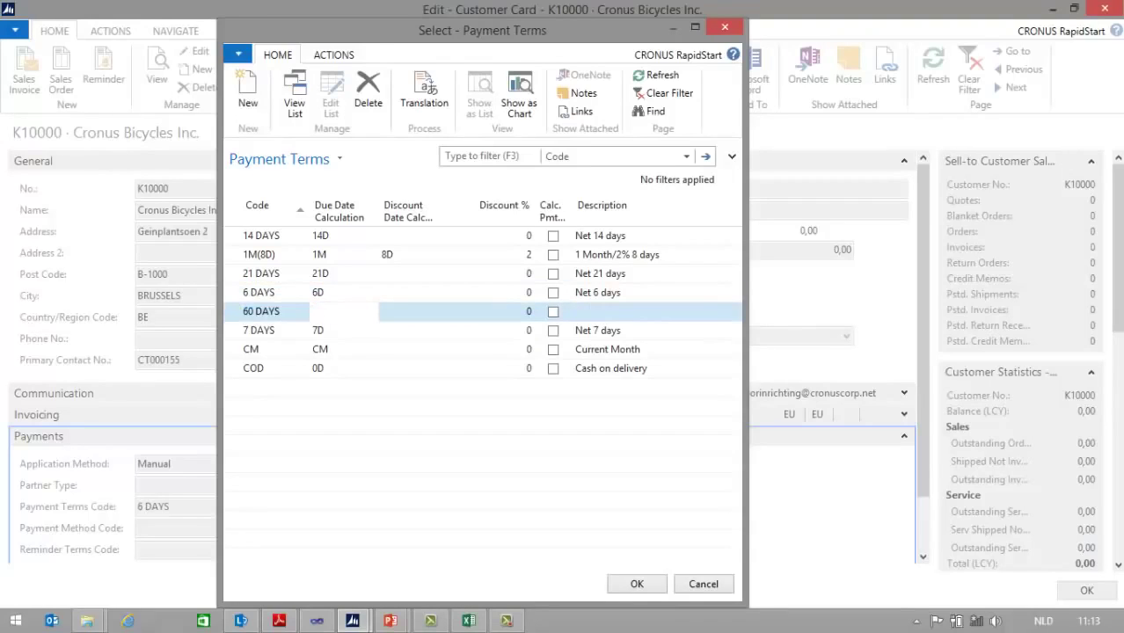
Step: Set the 60 DAYS payment term's due date calculation to 60D and its description to "Net 60 days"
text(60D)
key(Tab)
key(Tab)
key(Tab)
key(Tab)
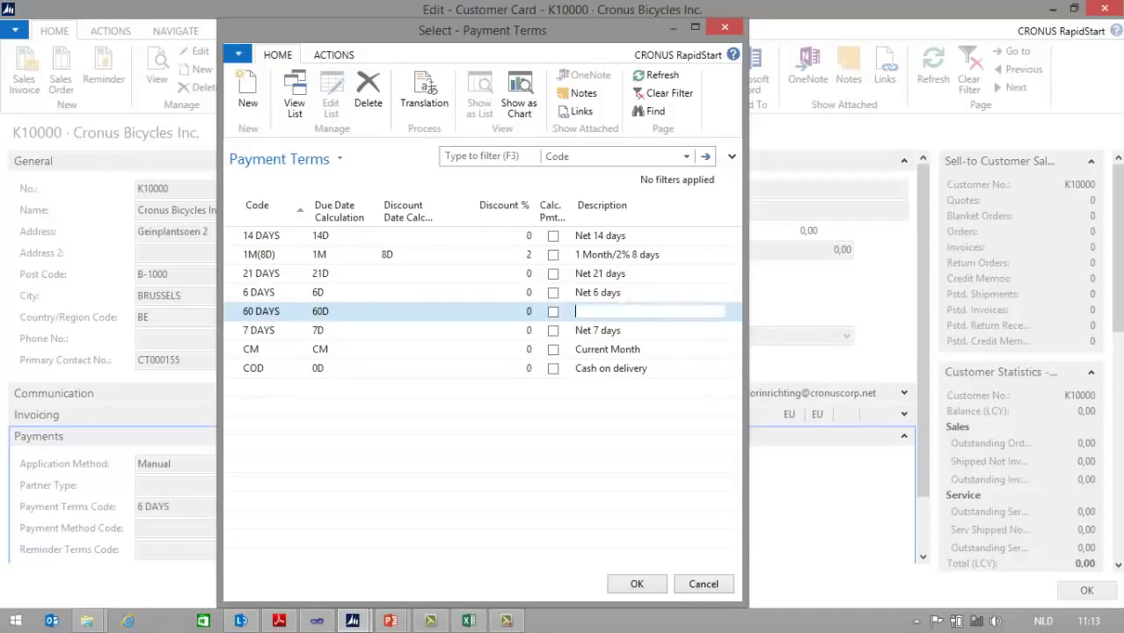
text(Net 60 days)
key(Down)
key(Up)
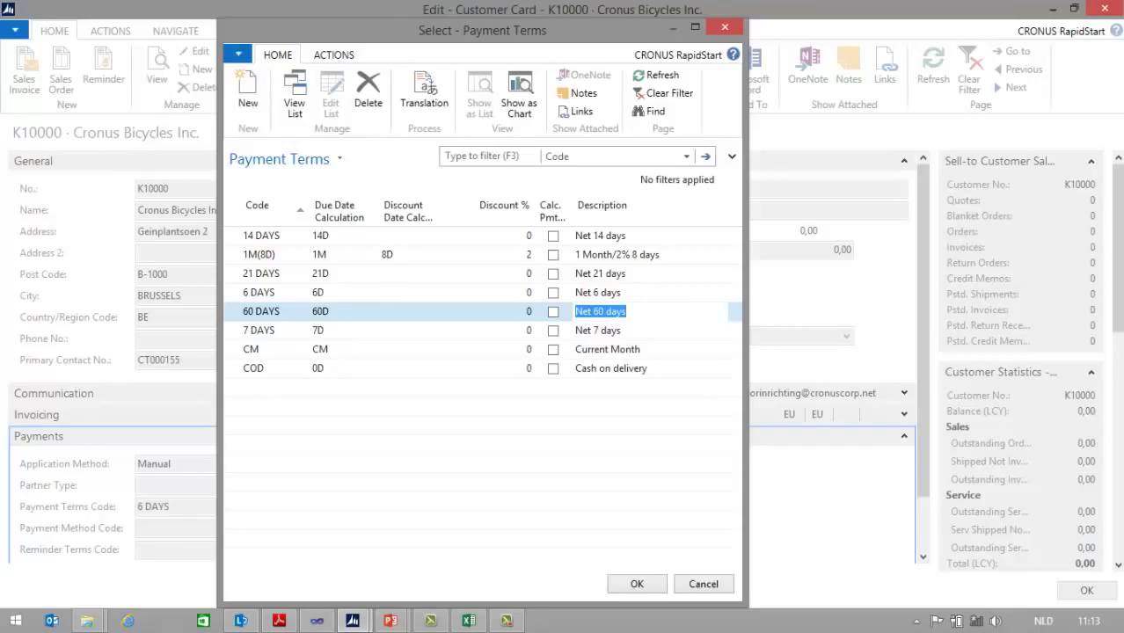
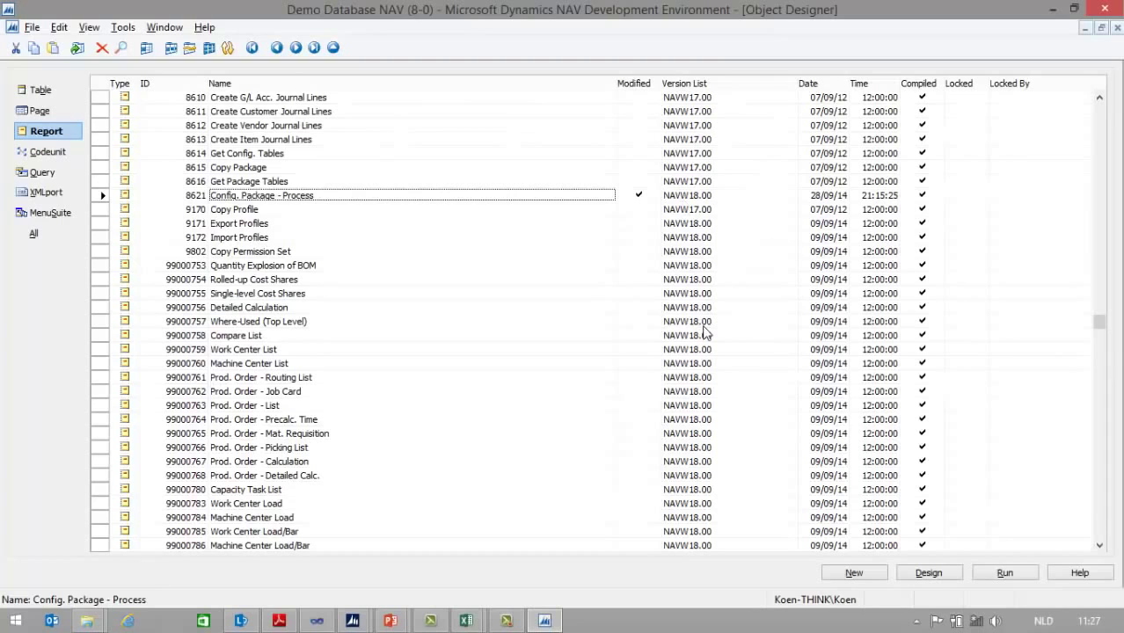
Step: In the Development Environment, open report 8621 Config. Package - Process in design mode and examine its C/AL code for the custom processing rules
click(928, 574)
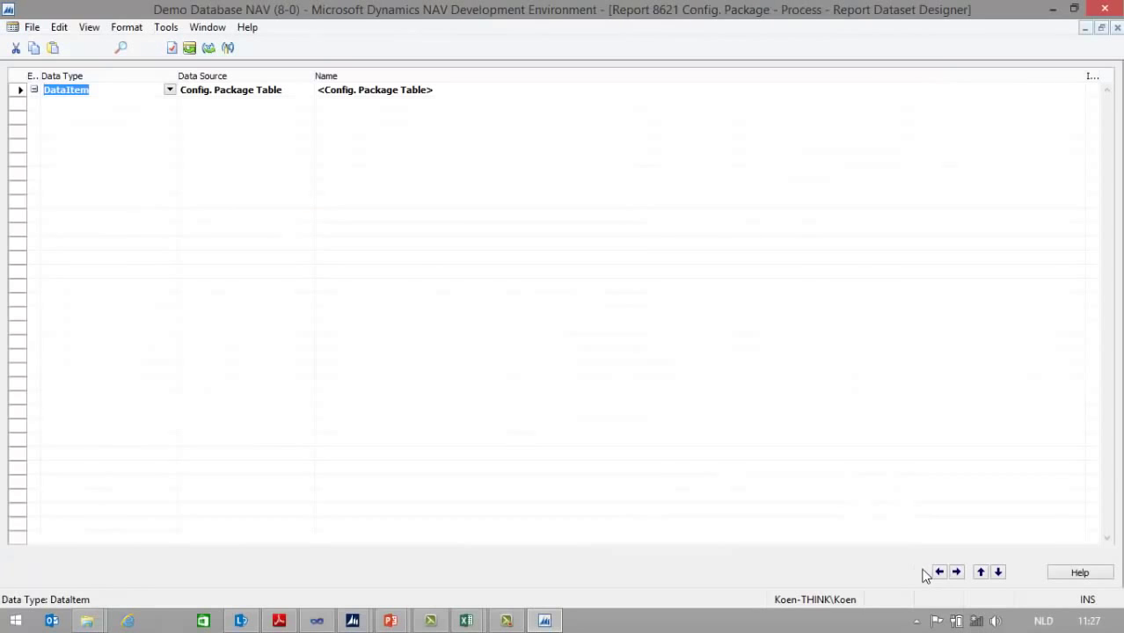
click(228, 48)
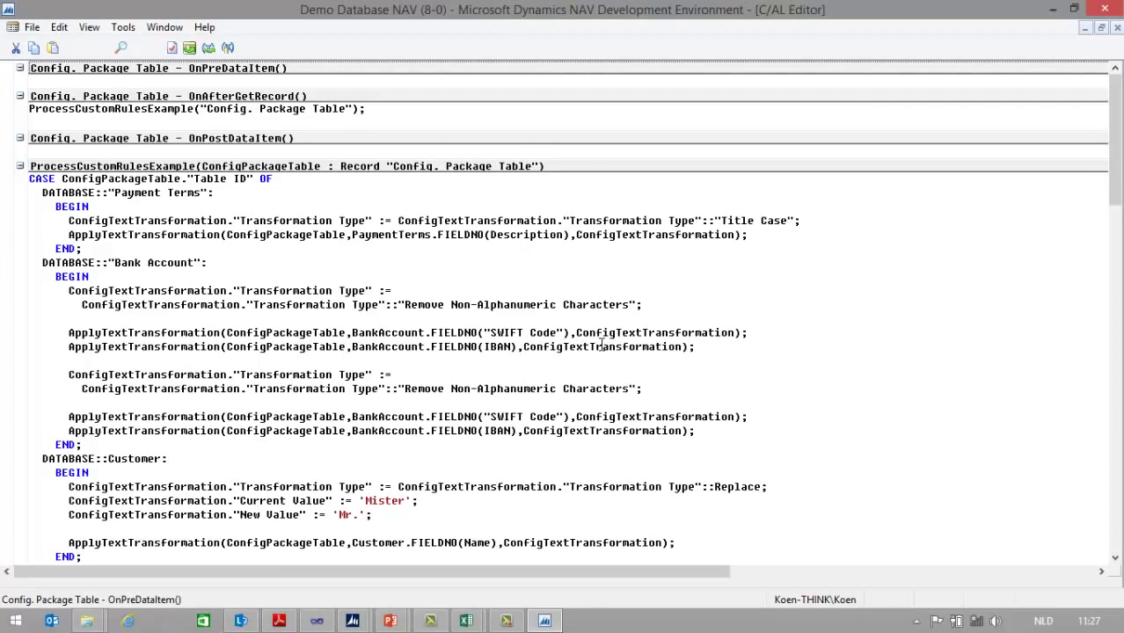
drag(1111, 202, 1115, 253)
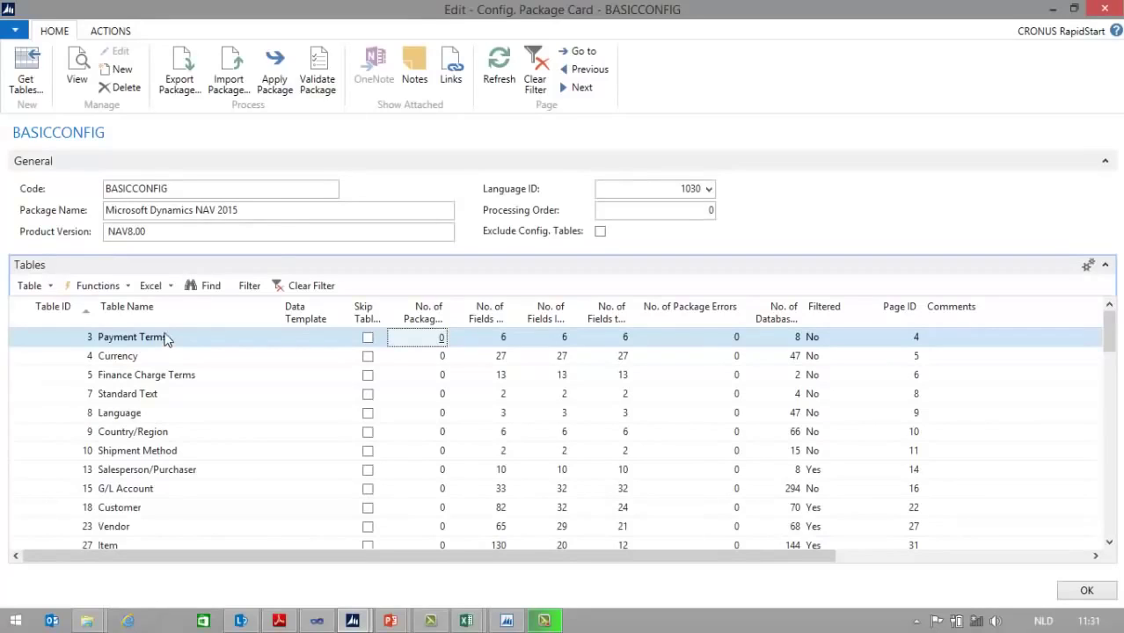
Step: Switch to Dynamics NAV and import Payment_Terms.xlsx from Excel into the package's Payment Terms table
click(170, 287)
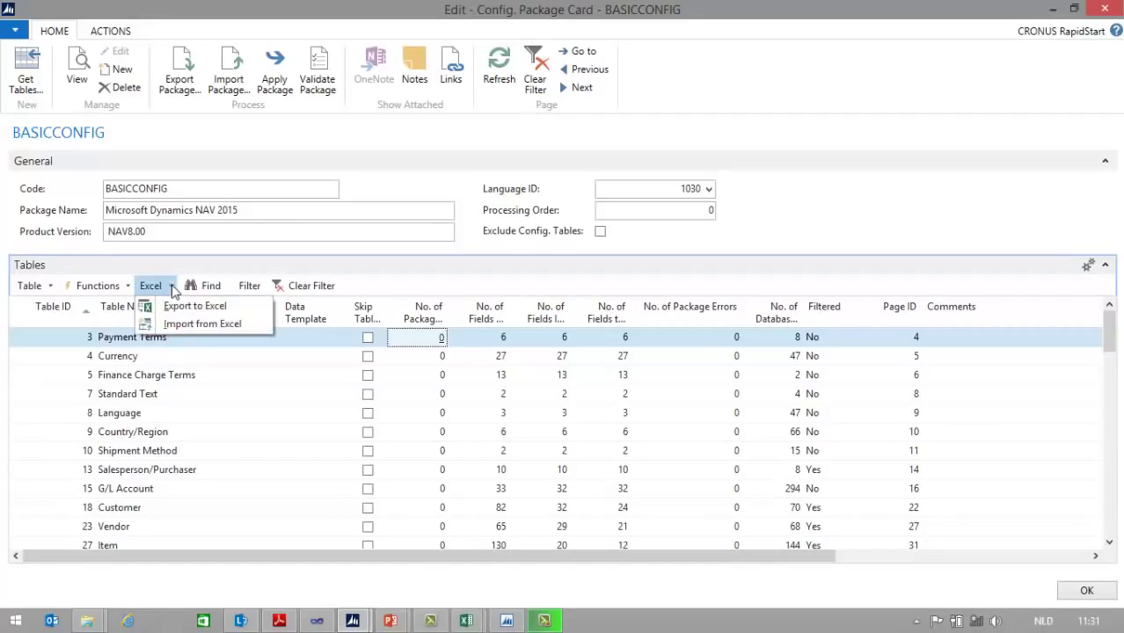
click(193, 326)
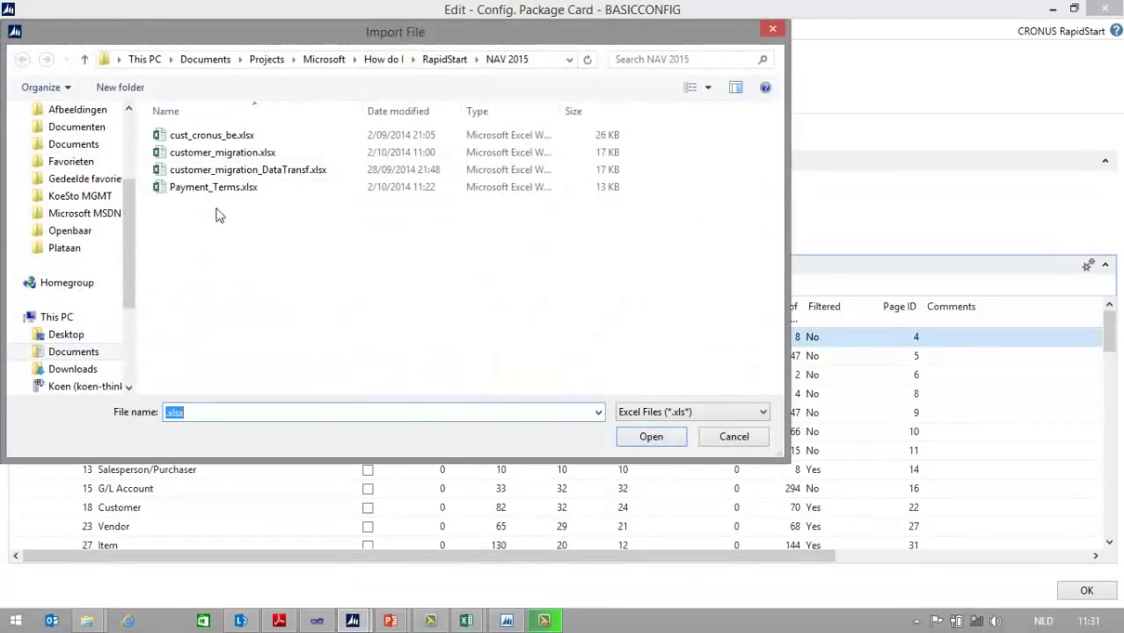
click(212, 193)
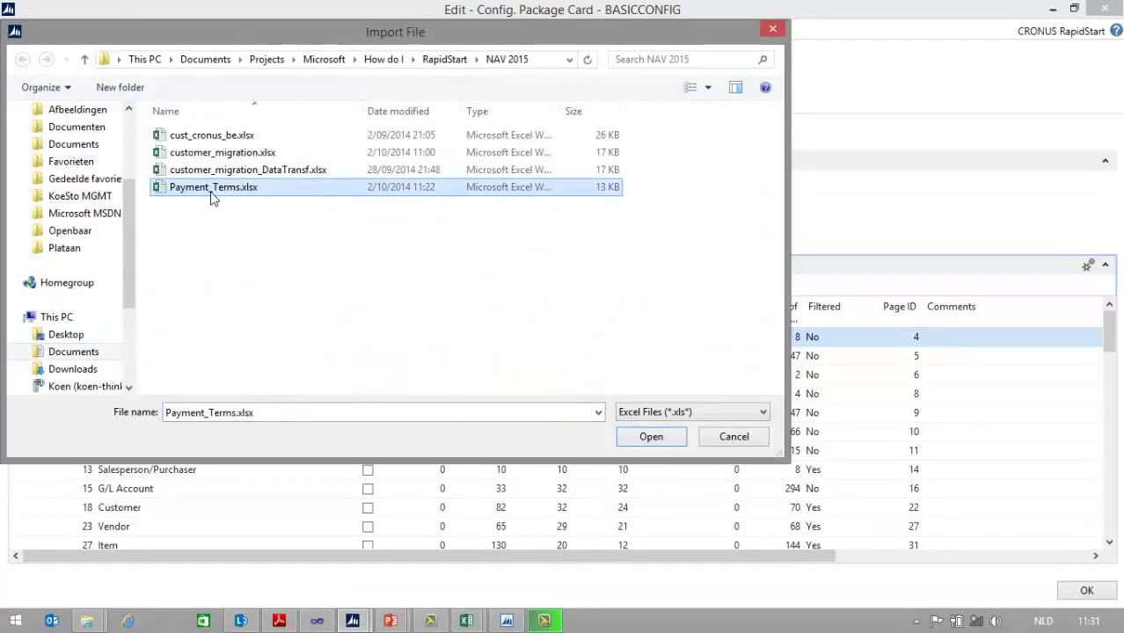
click(649, 440)
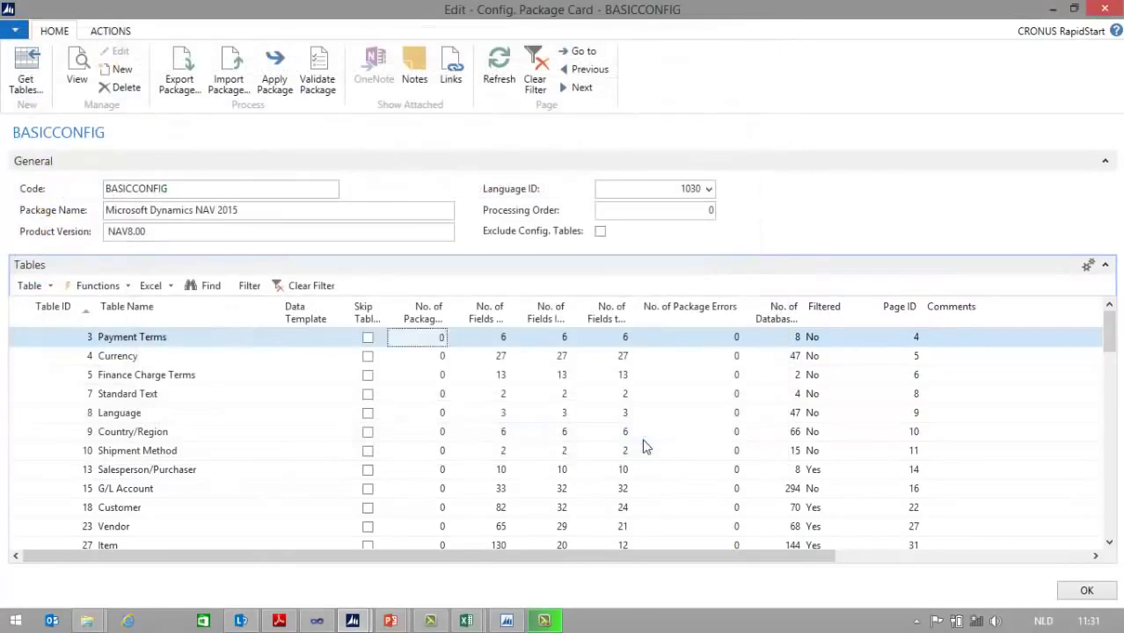
Step: Open the Payment Terms package records, select all of them, process their data and apply it
click(441, 342)
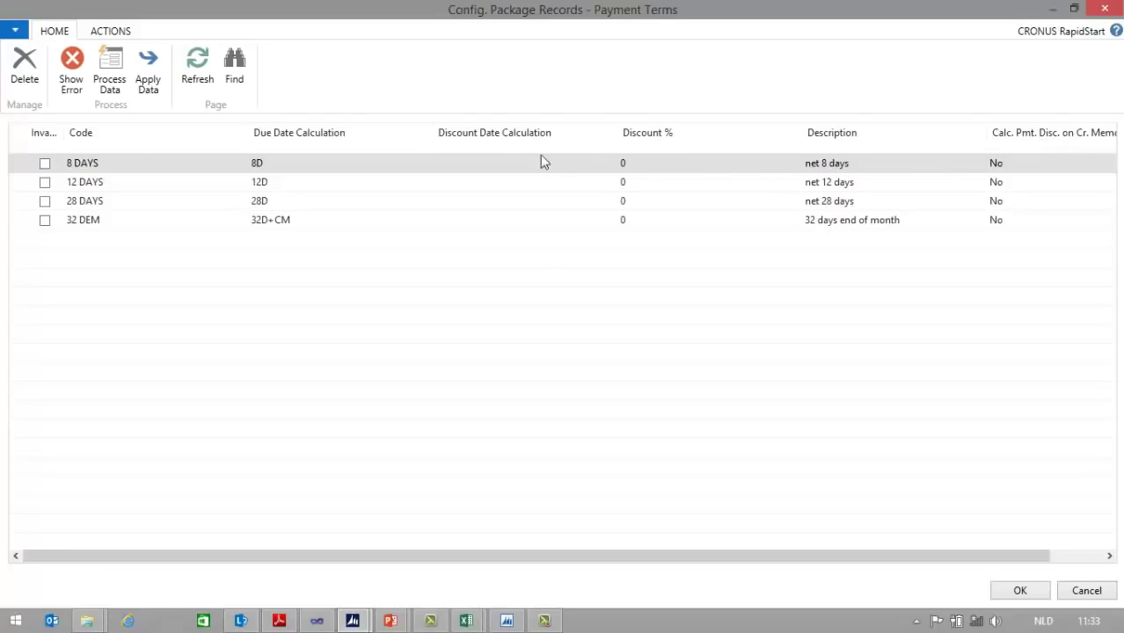
click(22, 143)
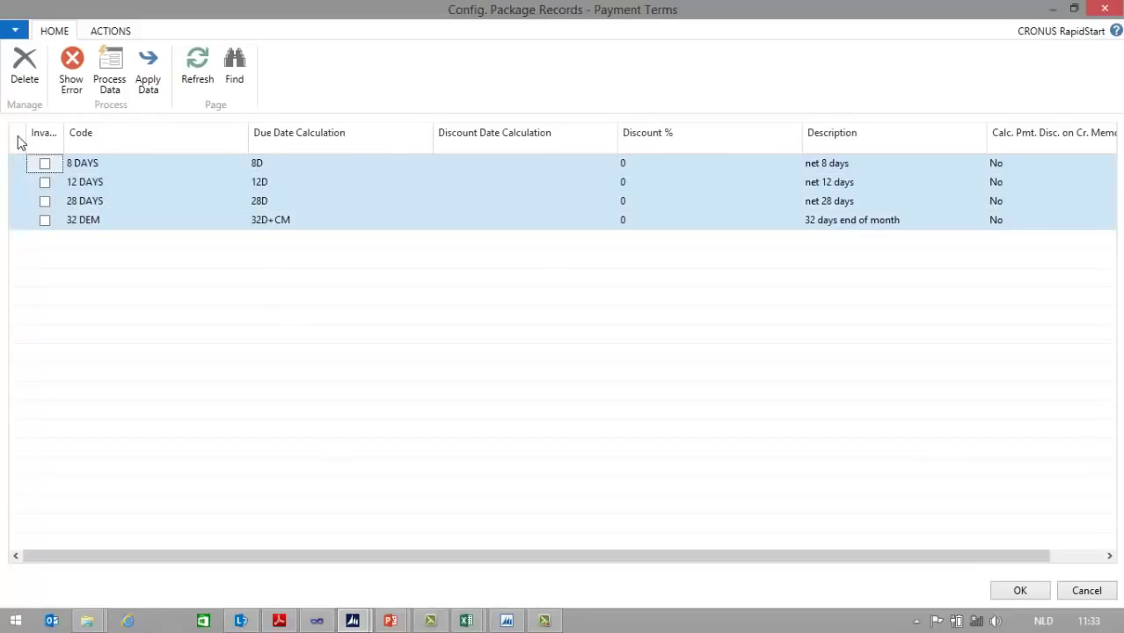
click(108, 92)
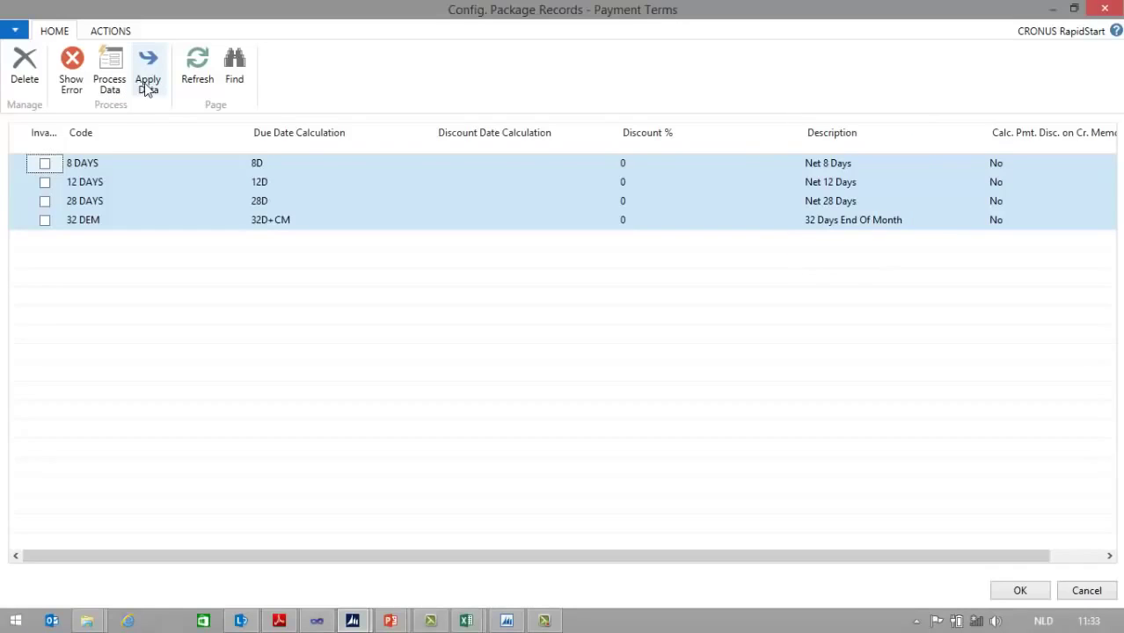
click(147, 82)
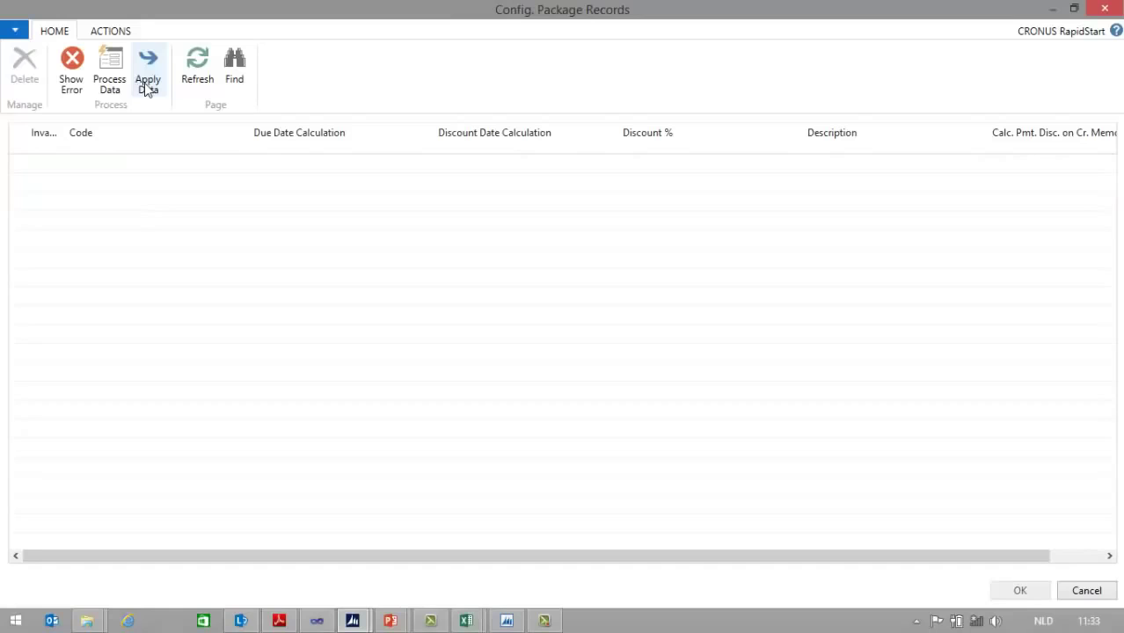